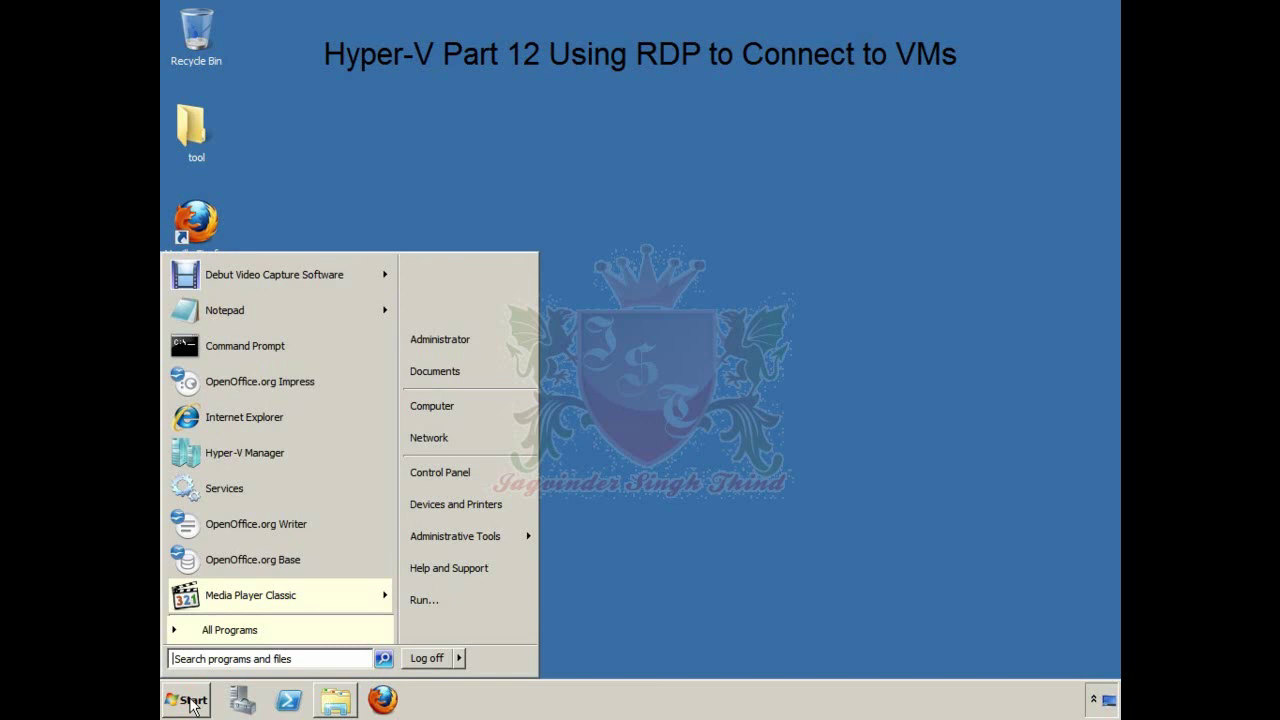
Step: Open Hyper-V Manager, show KINGSSERVER's virtual machines, and select Win7
left_click(288, 452)
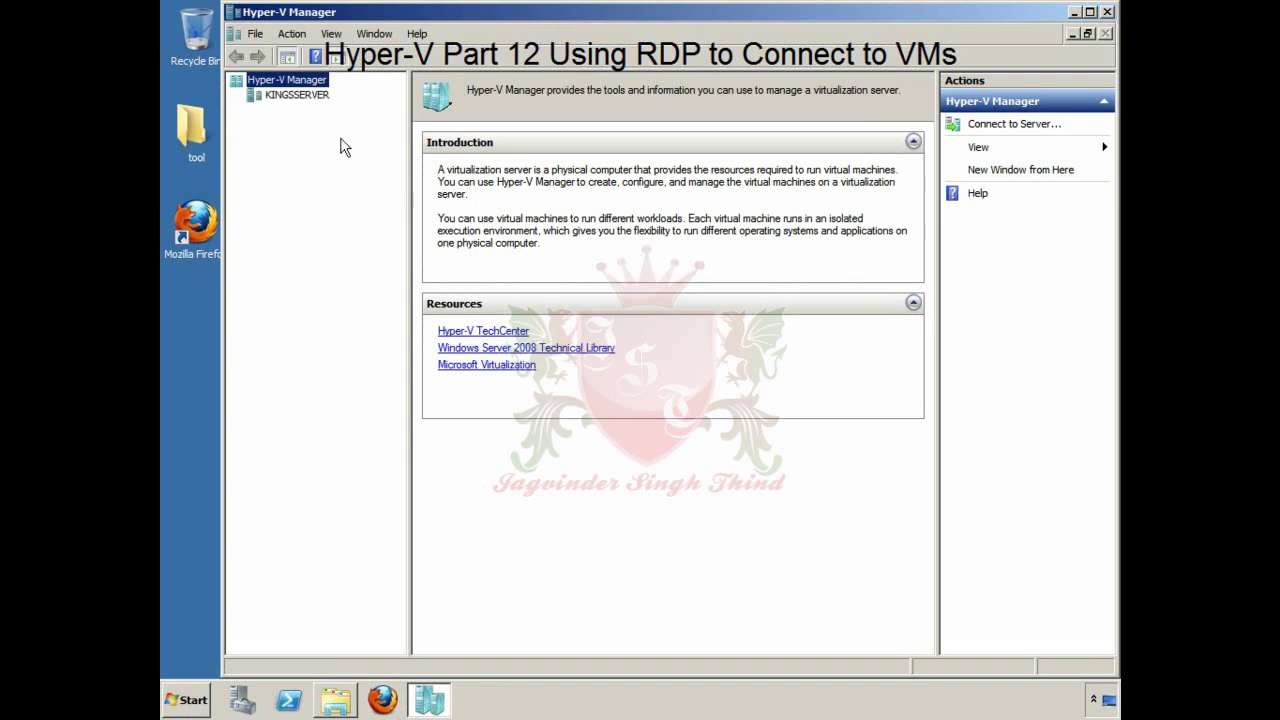
left_click(292, 96)
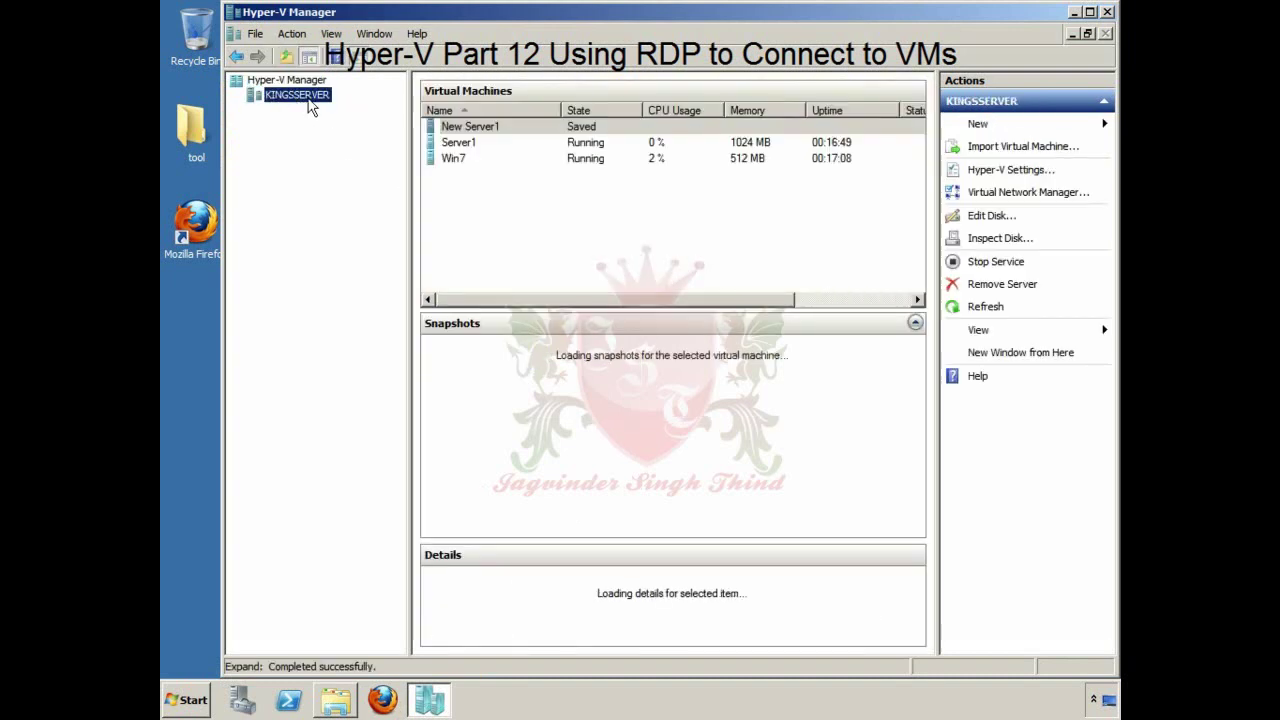
left_click(462, 162)
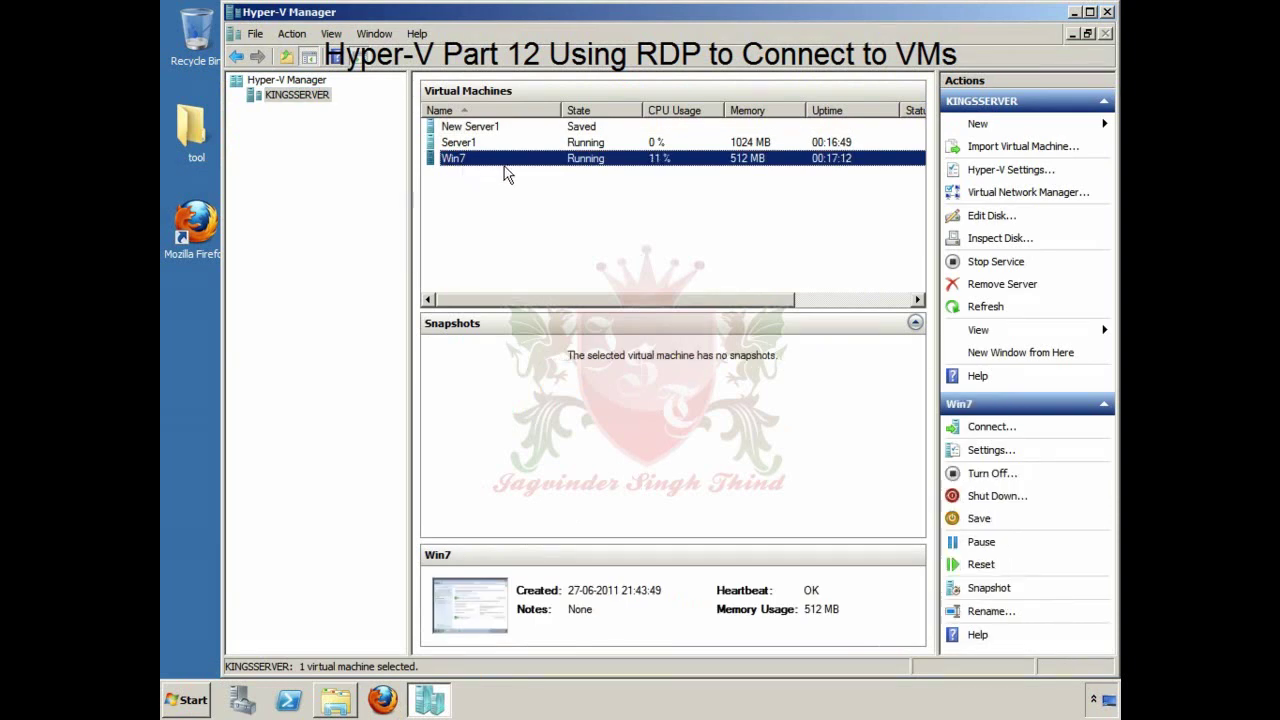
Step: Connect to Win7, close its Windows Firewall window, and minimize the connection window
double_click(544, 164)
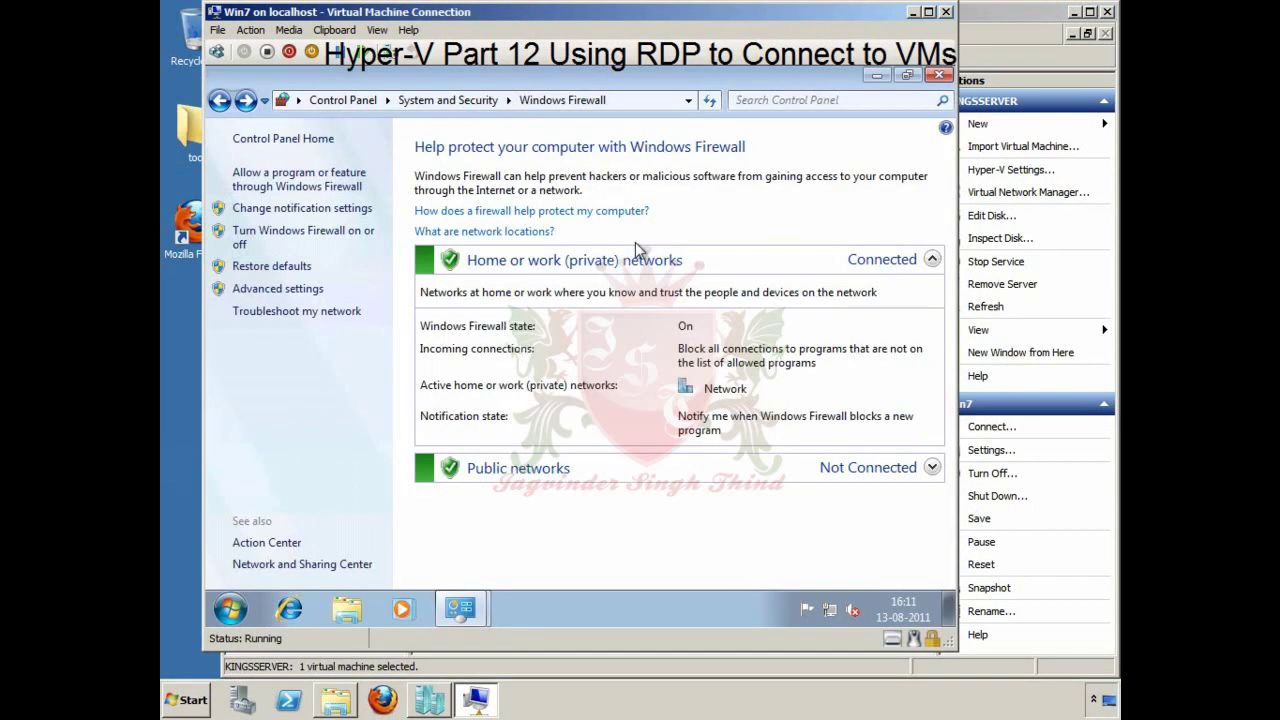
left_click(938, 77)
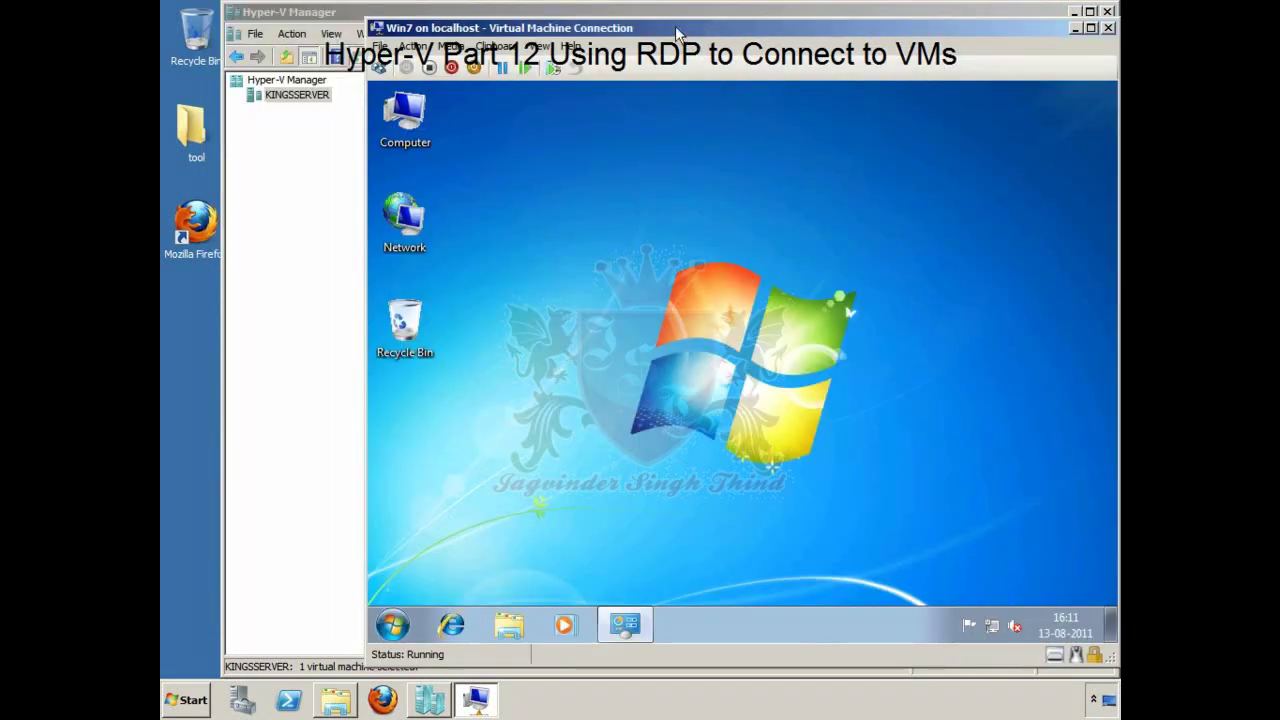
left_click_drag(676, 34, 629, 27)
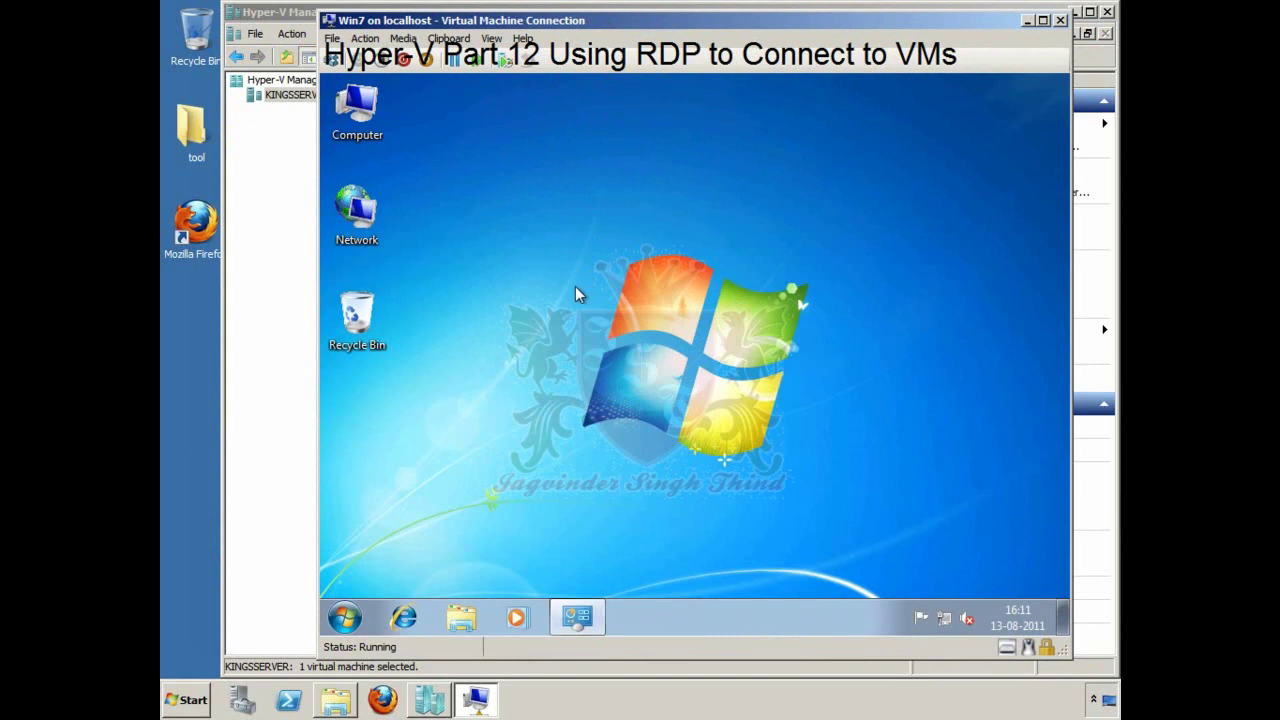
left_click(1027, 20)
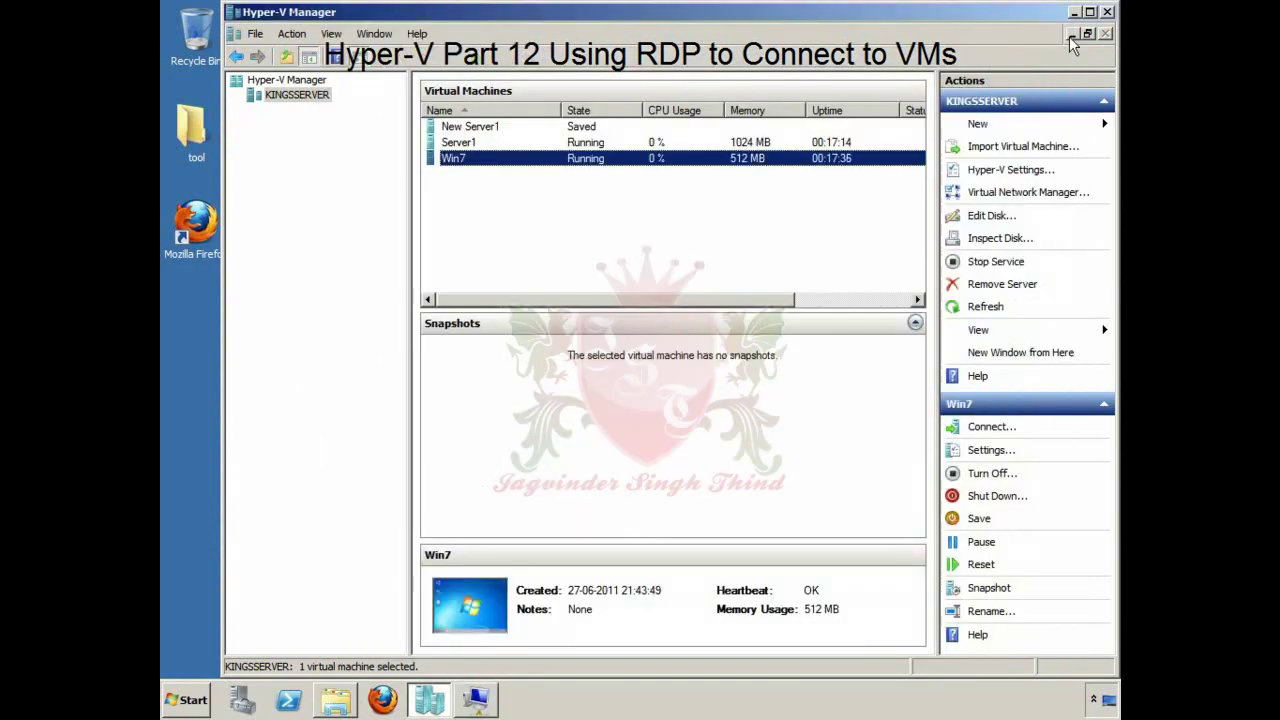
Step: Remove the existing New Virtual Network in Virtual Network Manager
left_click(1044, 201)
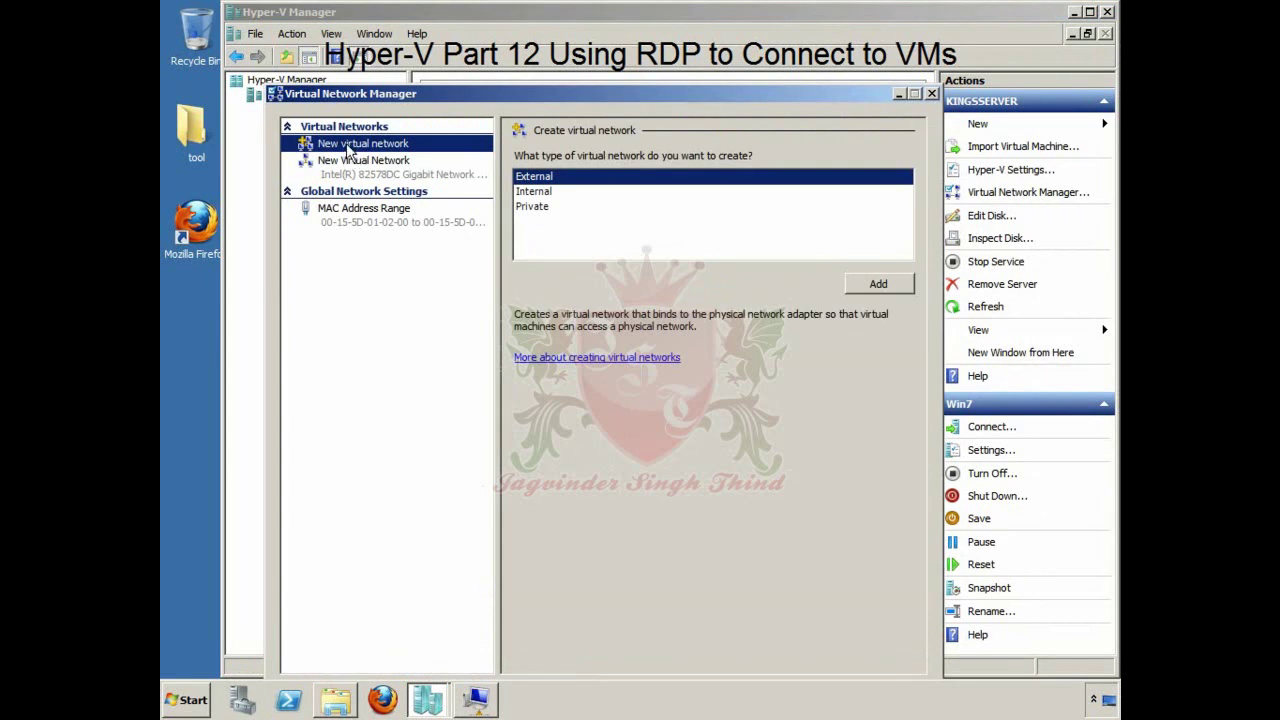
left_click(385, 167)
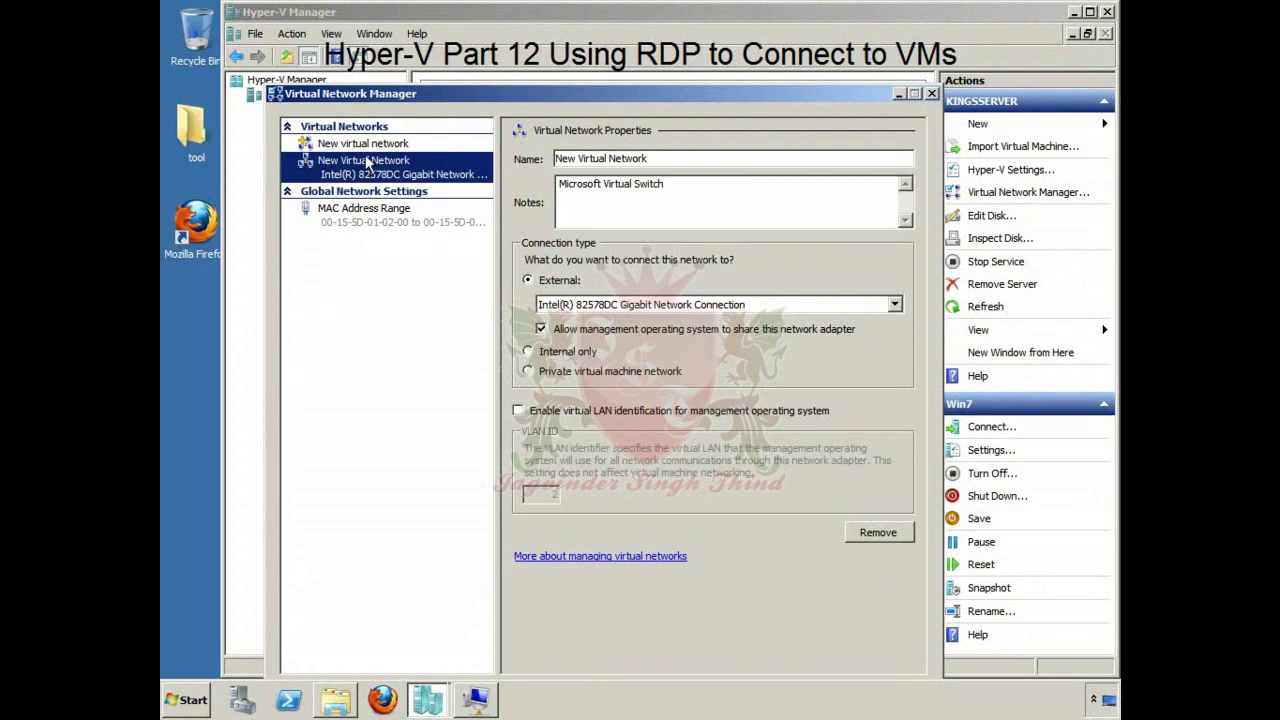
left_click(877, 532)
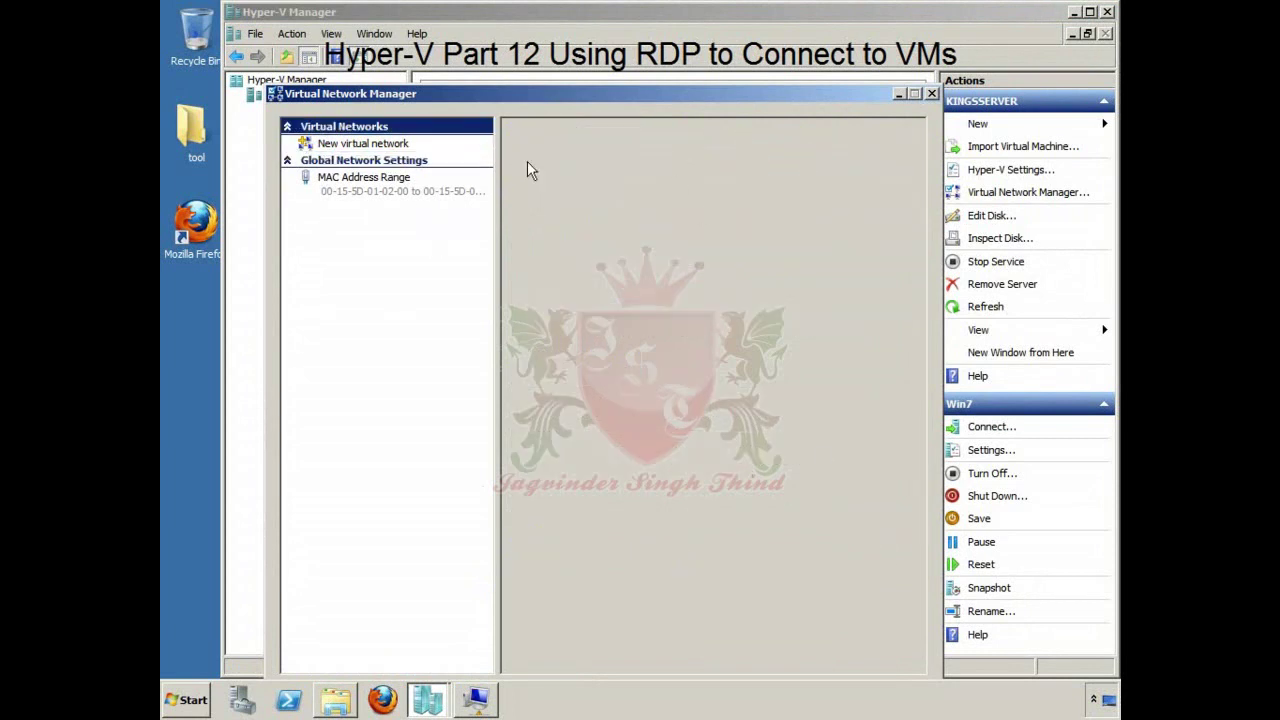
left_click_drag(519, 65, 510, 52)
left_click(441, 160)
Step: Start a new virtual network, compare Internal and Private, and settle on External
left_click(352, 102)
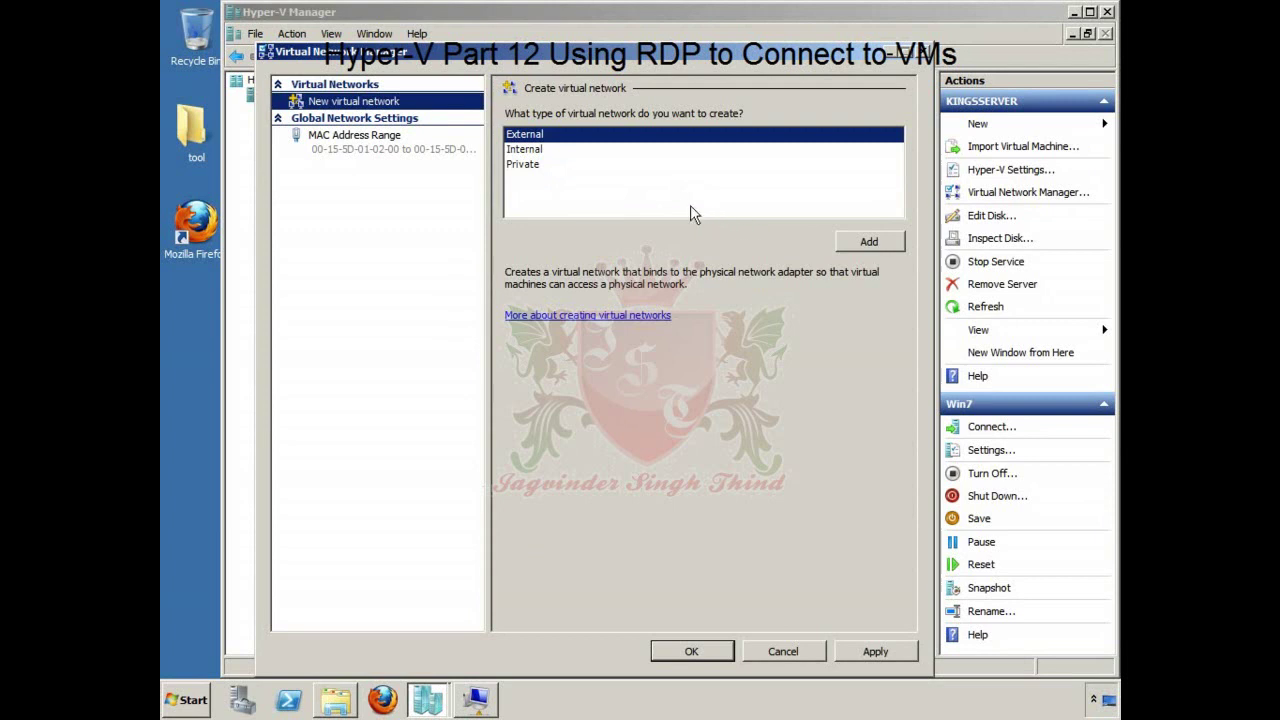
left_click(525, 149)
left_click(525, 165)
left_click(530, 134)
left_click(525, 149)
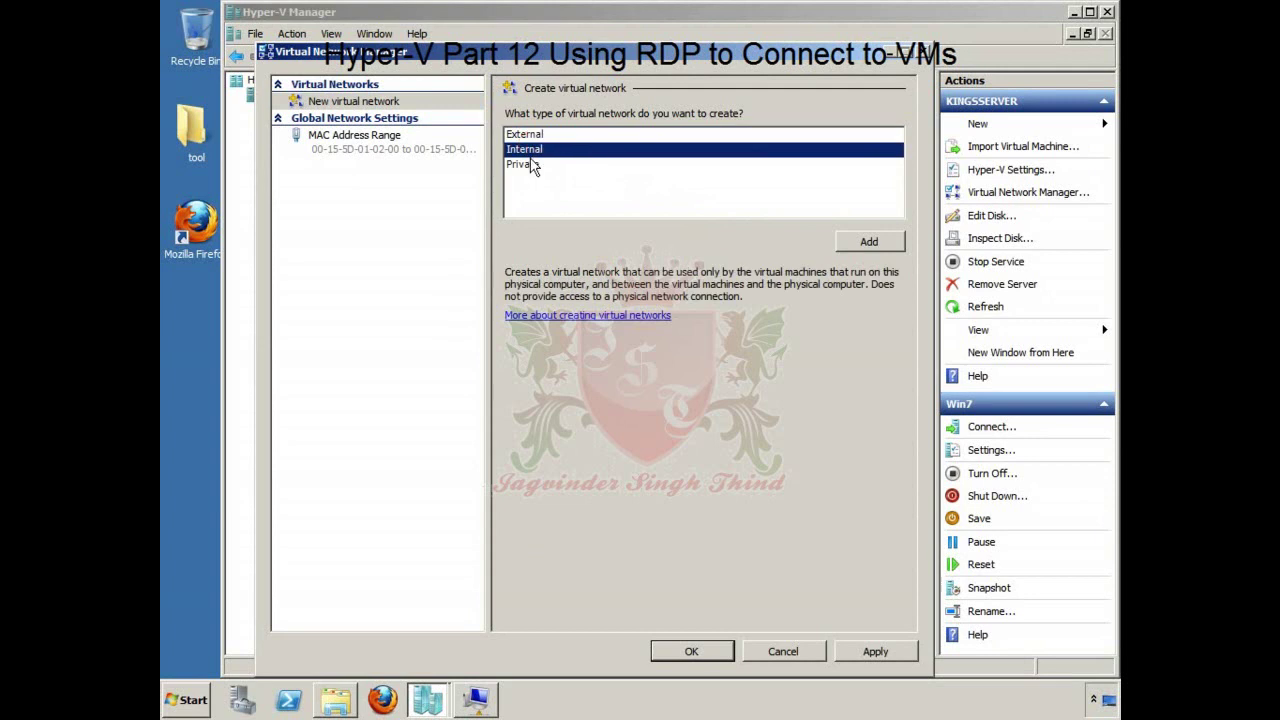
left_click(528, 166)
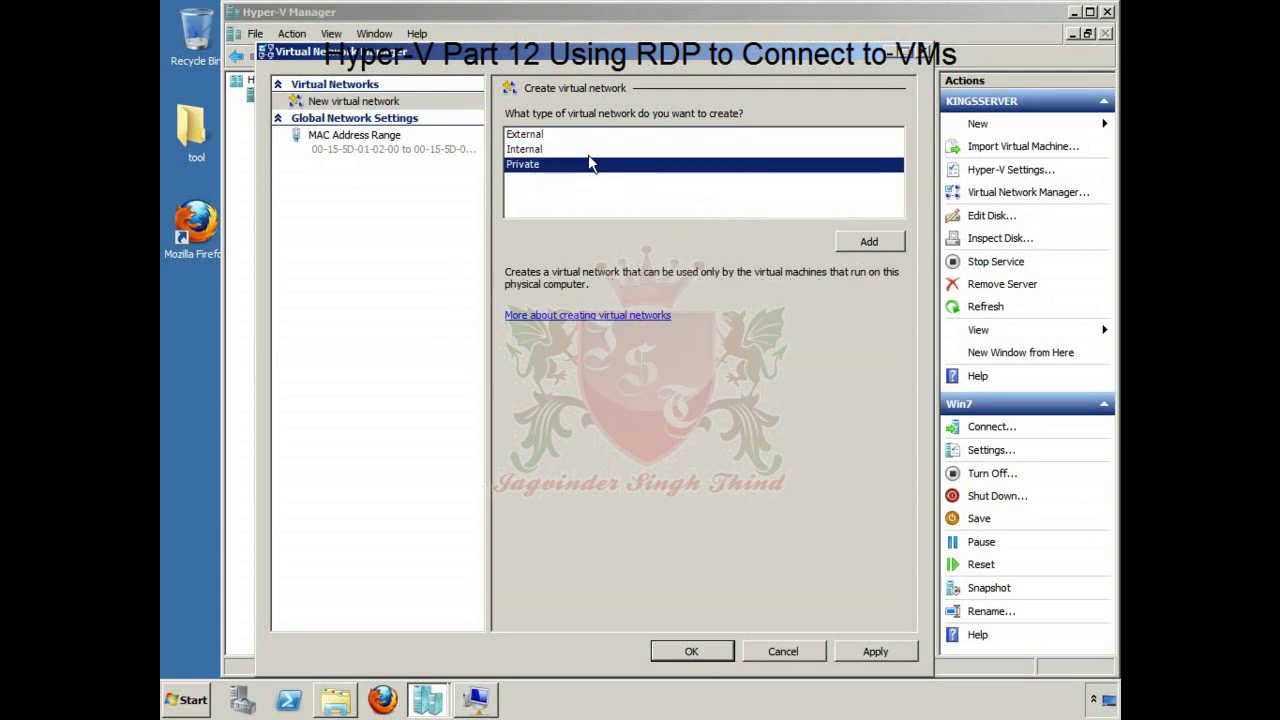
left_click(537, 136)
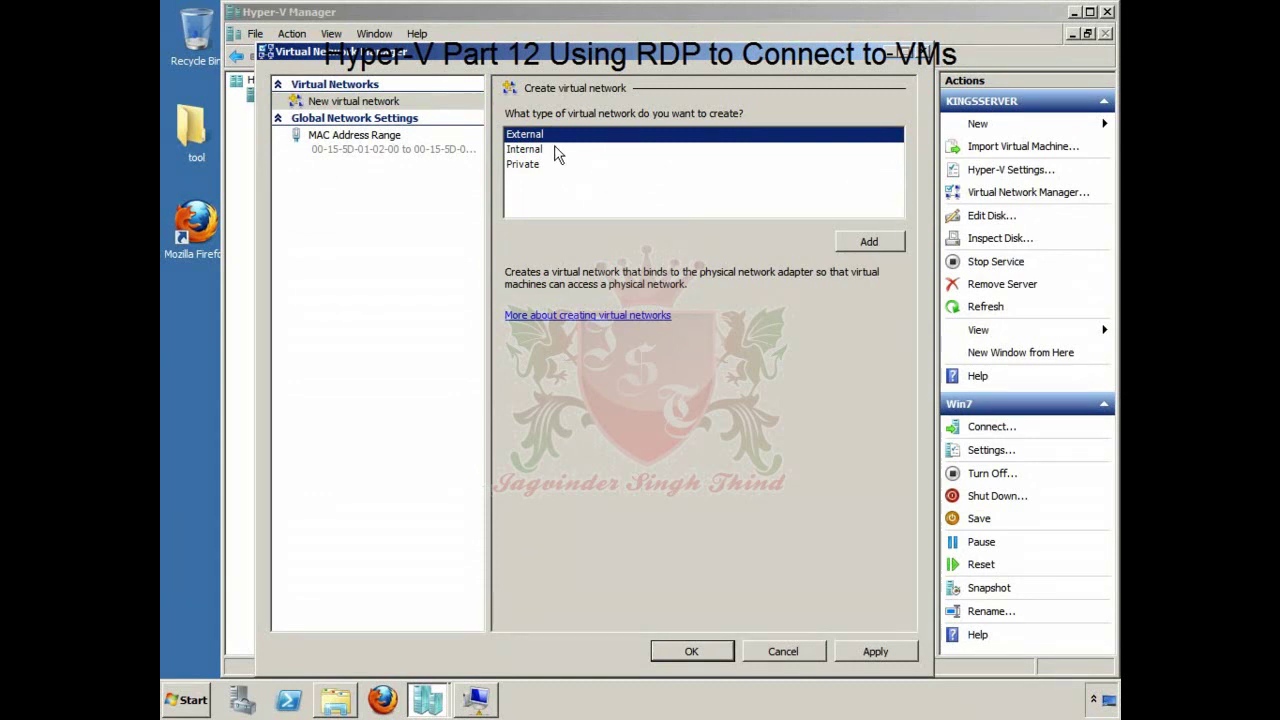
Step: Add an external virtual network and rename it My Virtual Network
left_click(869, 241)
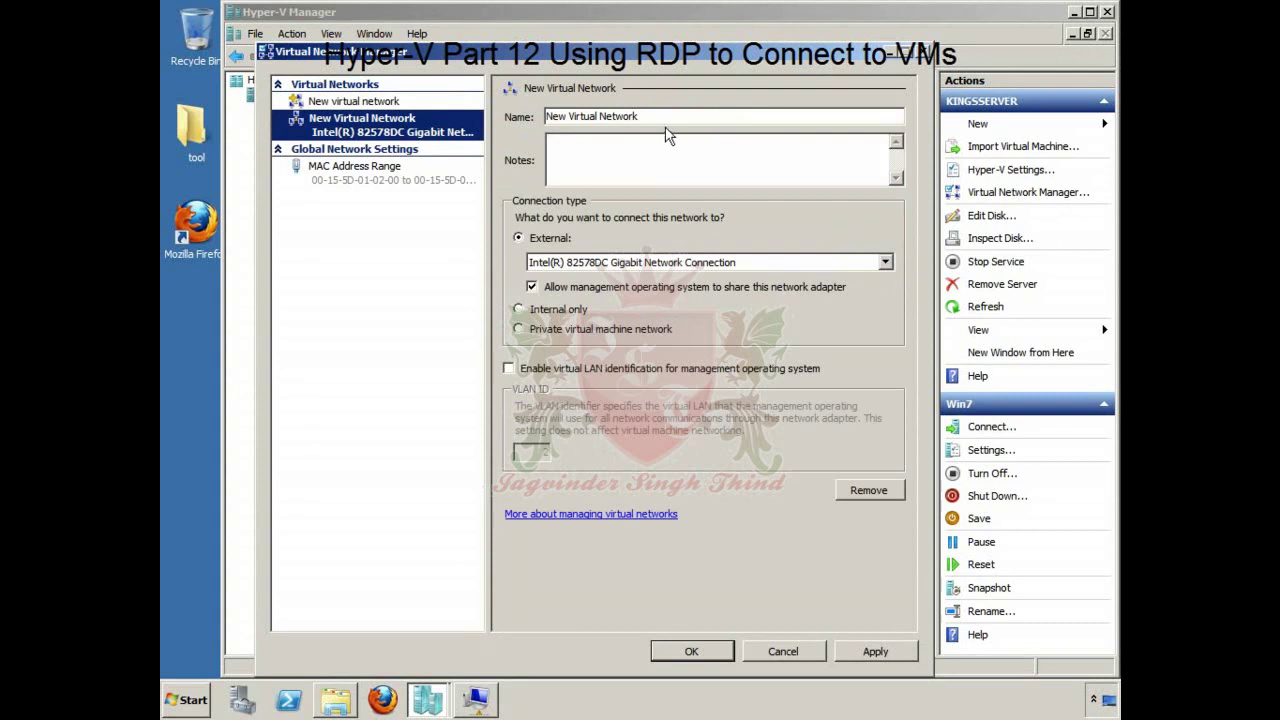
left_click_drag(640, 117, 494, 120)
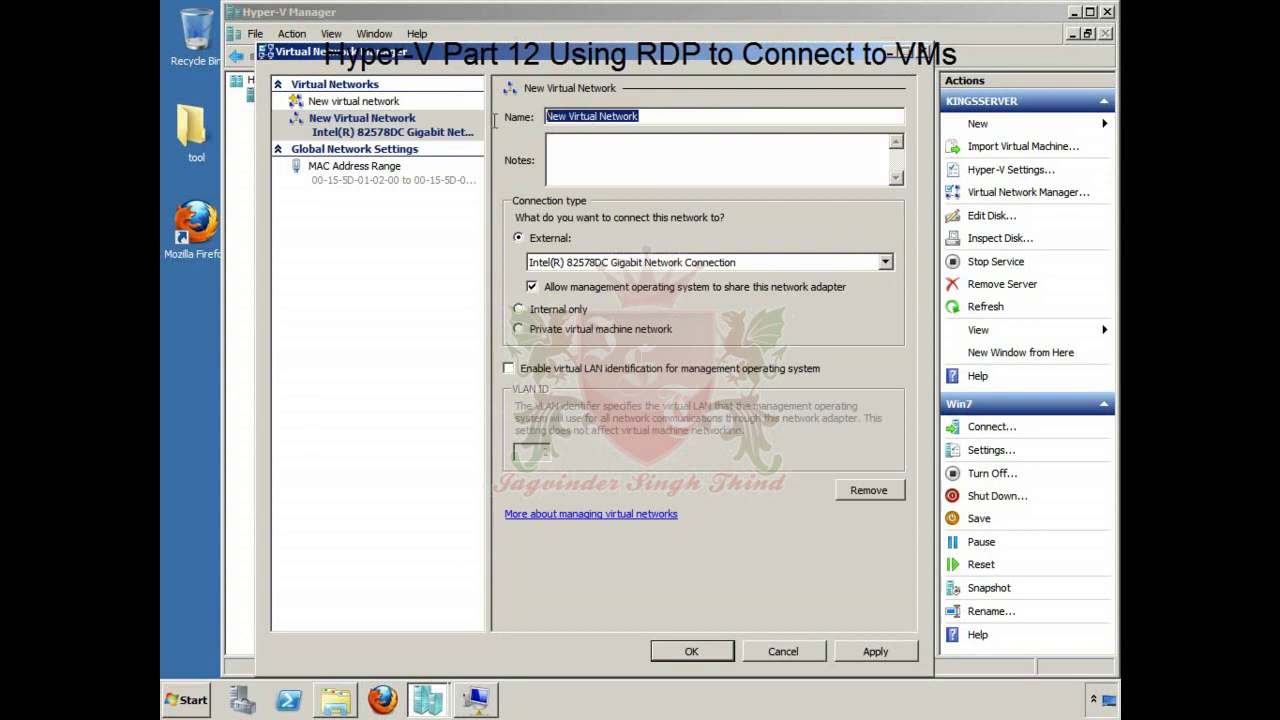
left_click(563, 117)
key("BackSpace")
key("BackSpace")
key("BackSpace")
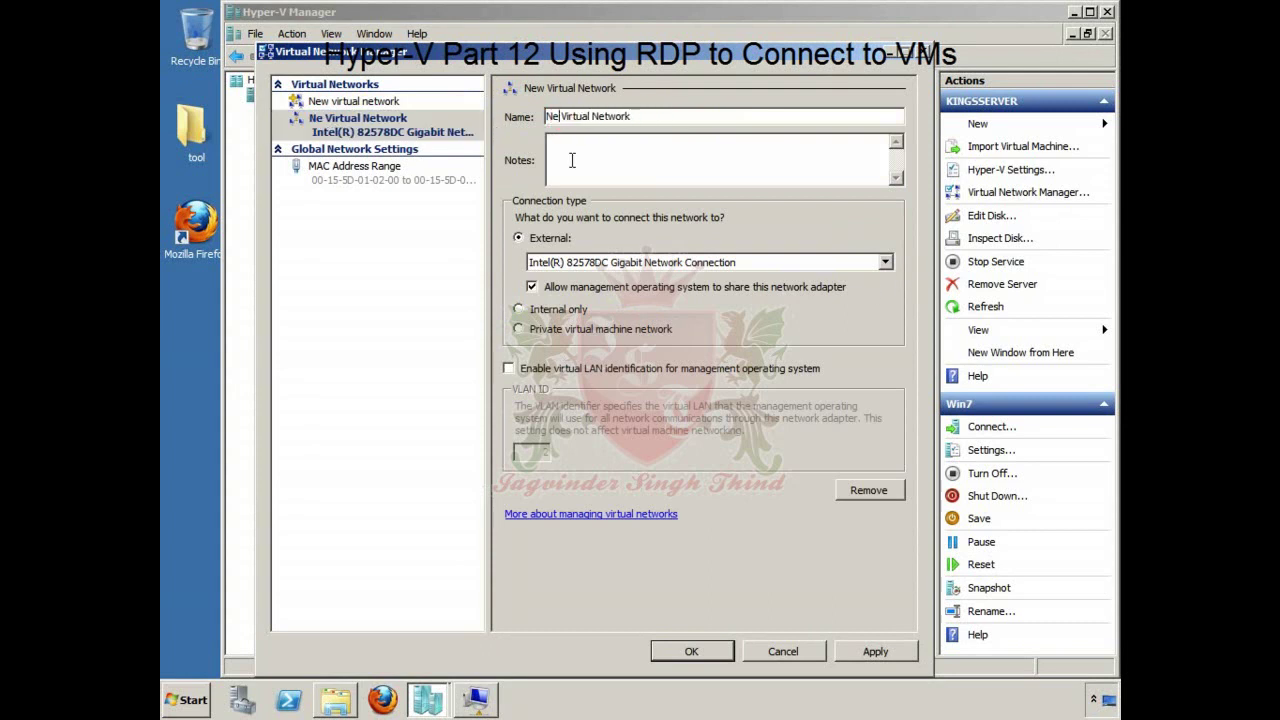
type("My")
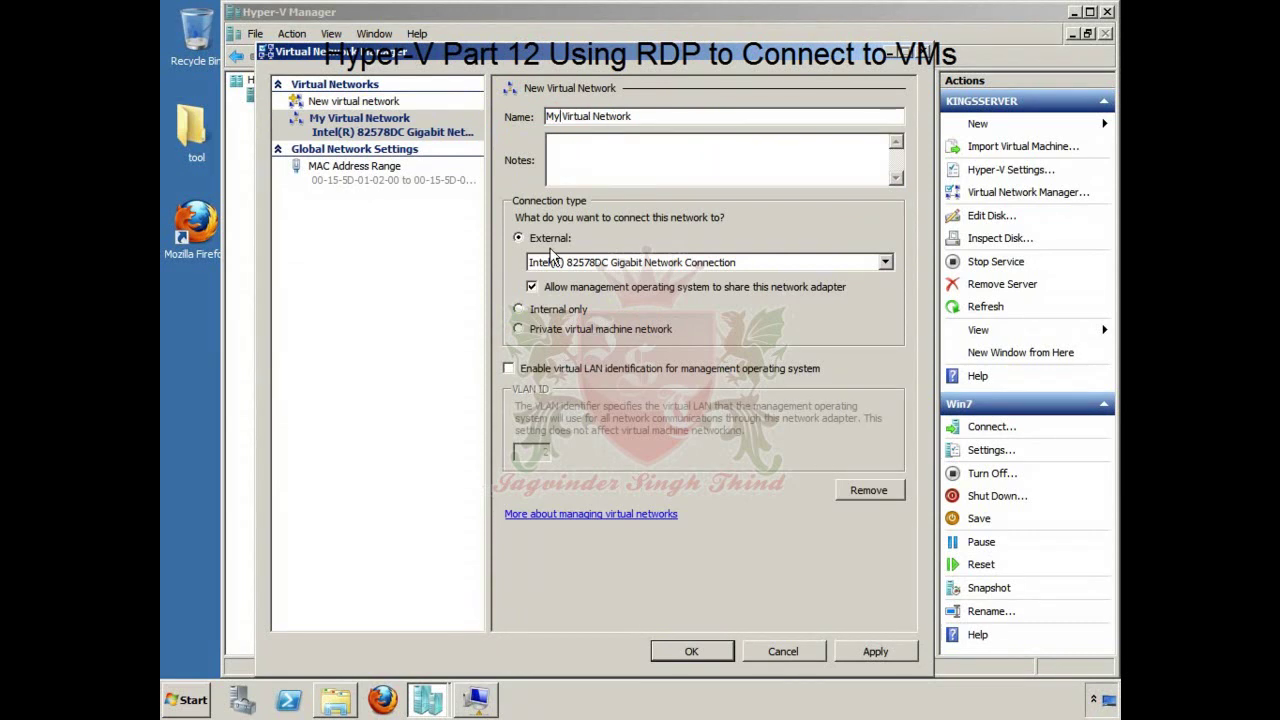
Step: Save and apply the new network, then dismiss Win7's lost-connection error
left_click(700, 648)
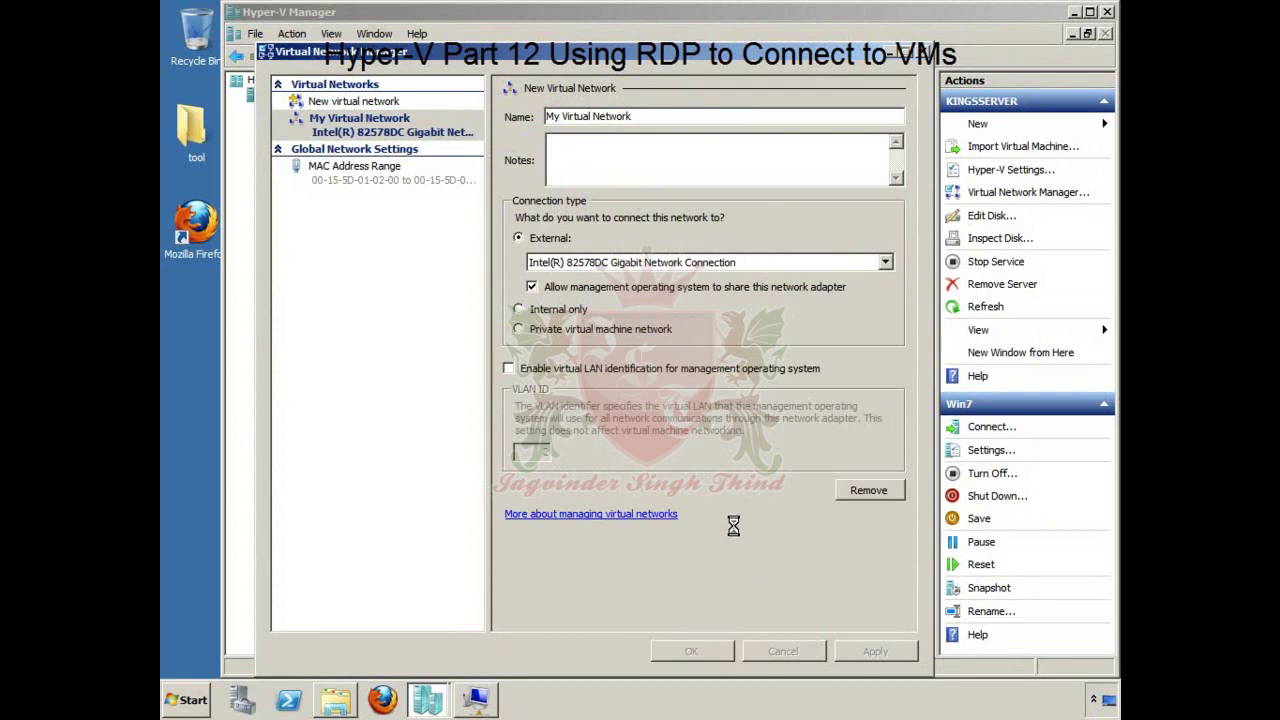
left_click(642, 443)
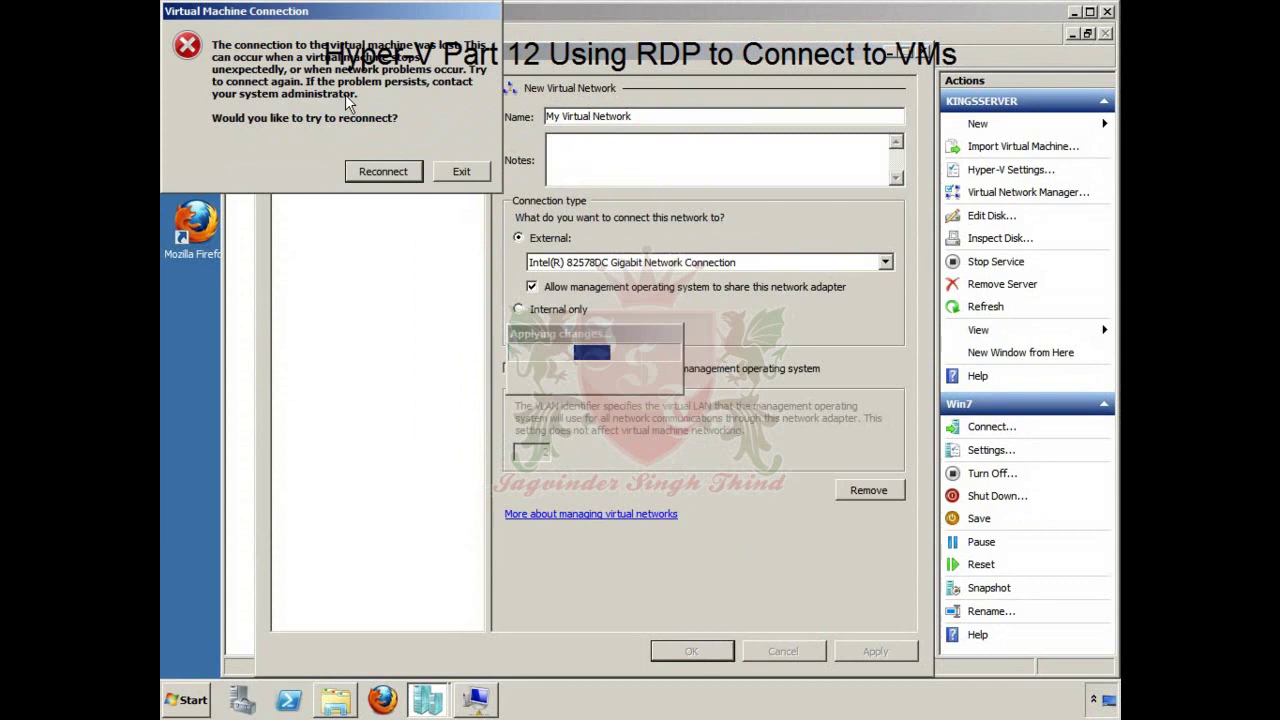
left_click(461, 171)
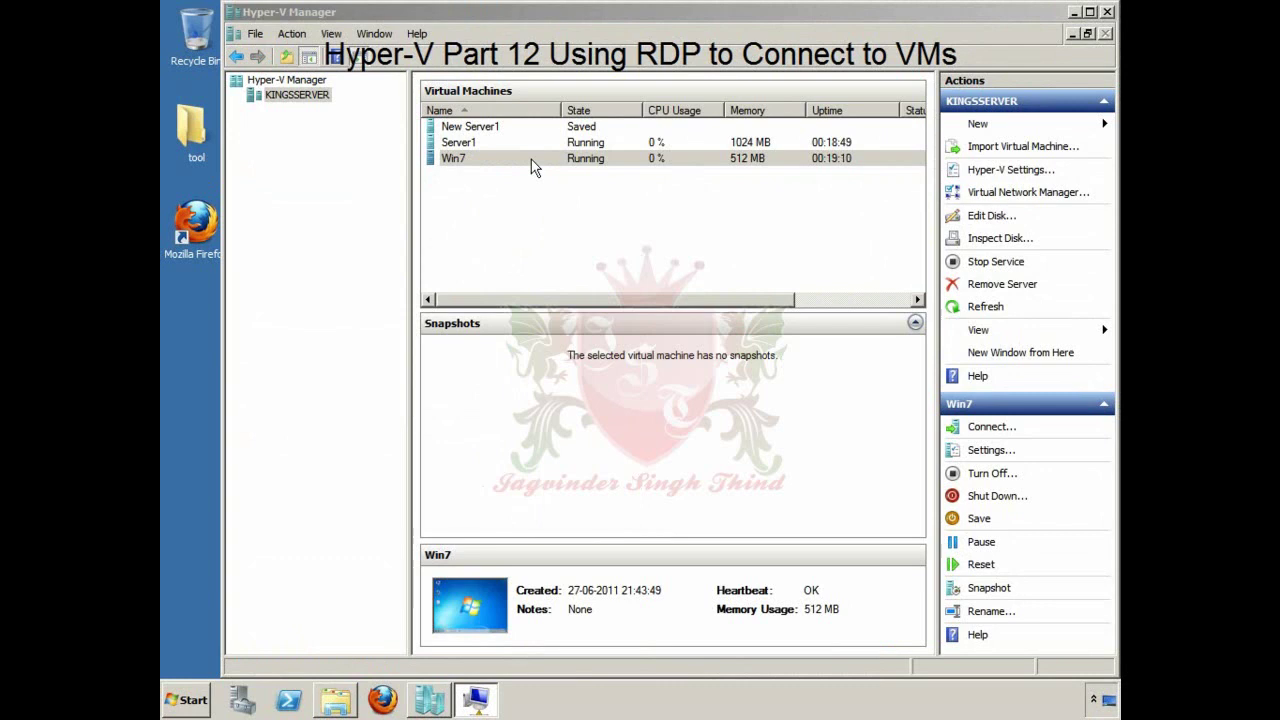
Step: In Win7's Settings, connect the Network Adapter to My Virtual Network and apply
double_click(531, 159)
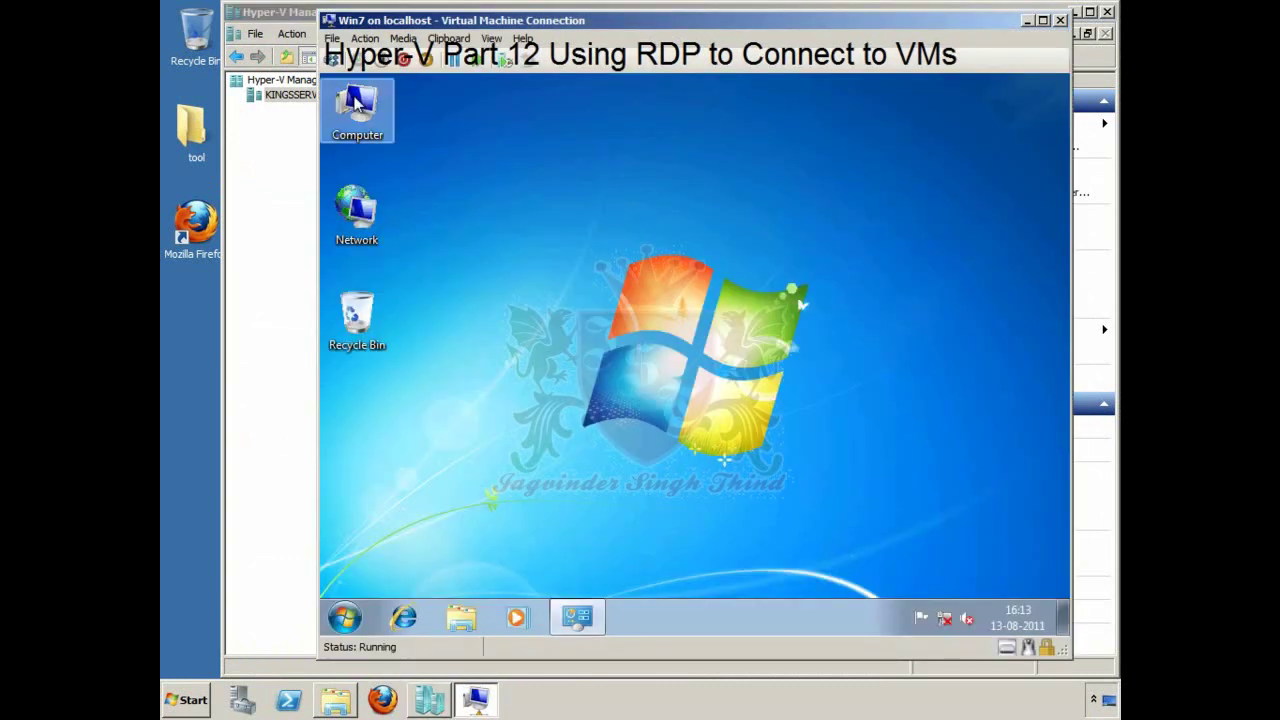
left_click(364, 40)
mouse_move(336, 42)
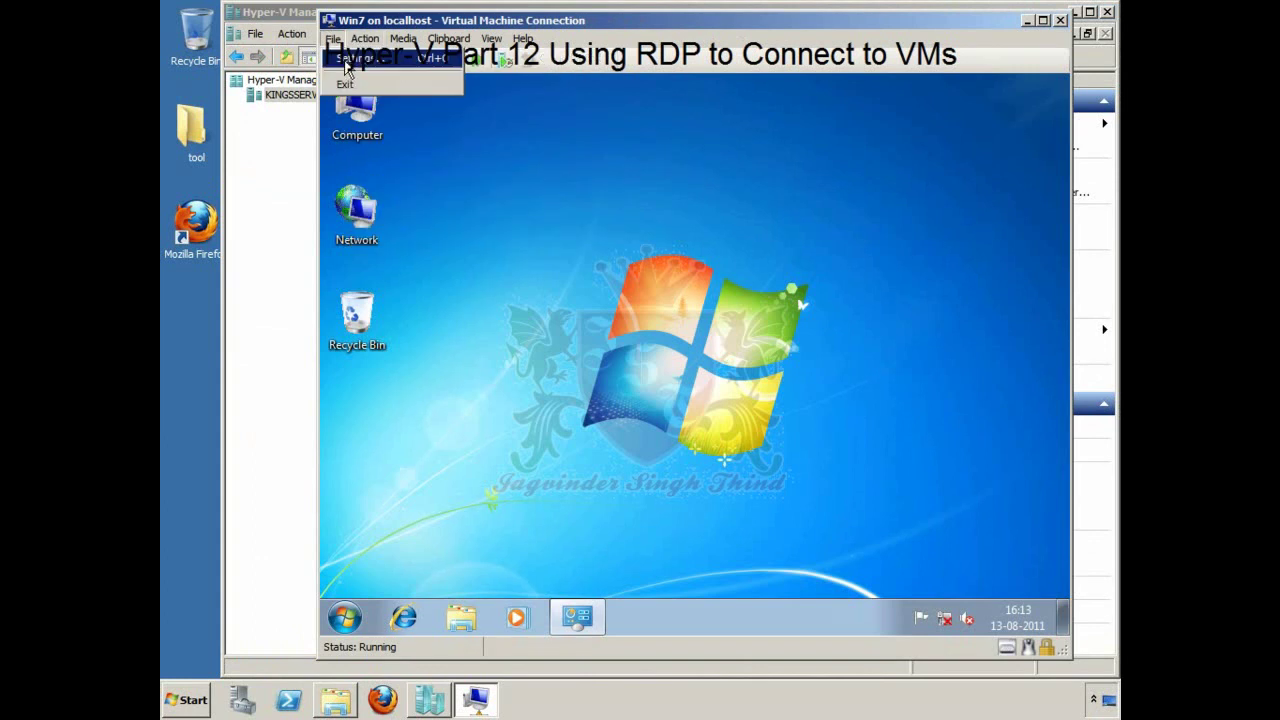
left_click(347, 60)
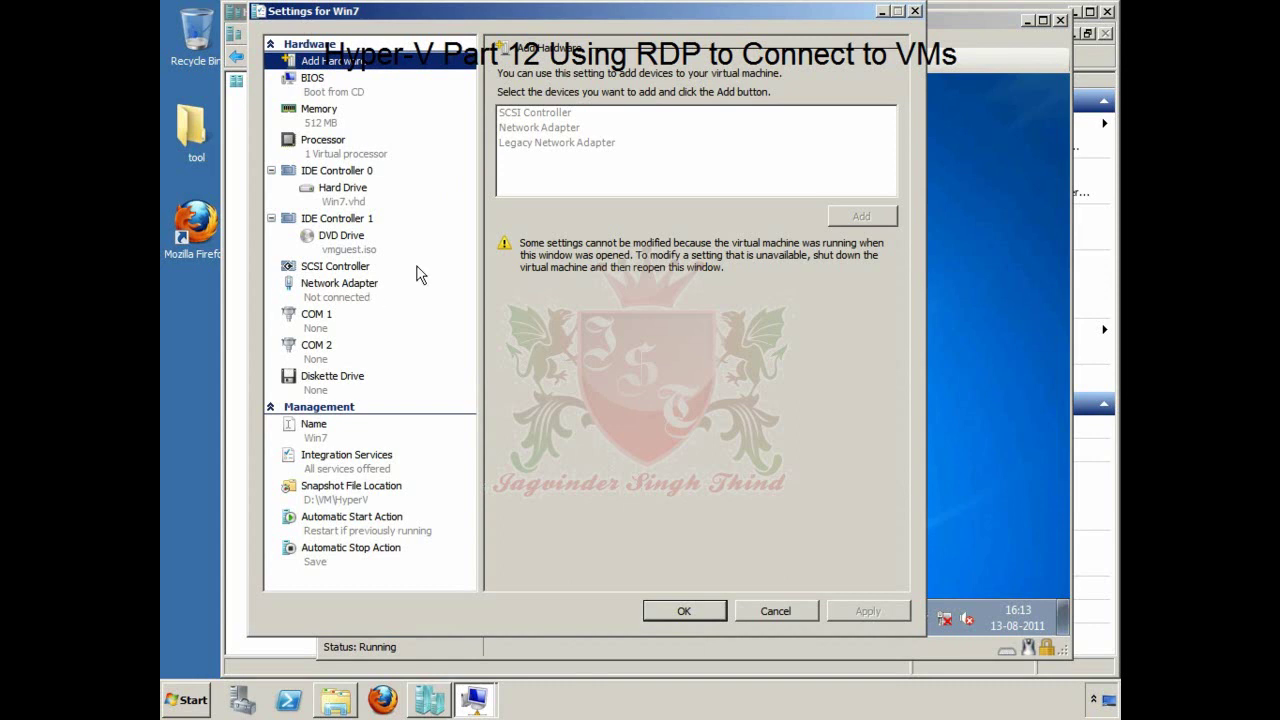
left_click(363, 287)
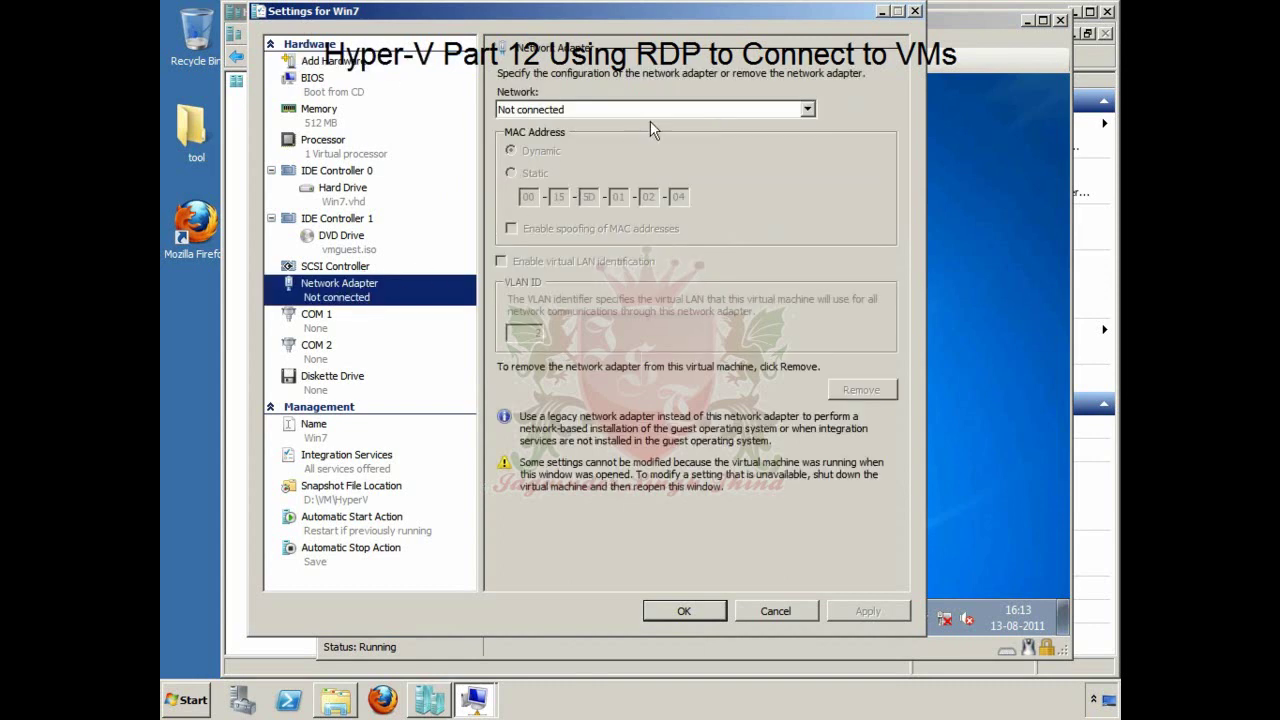
left_click(806, 110)
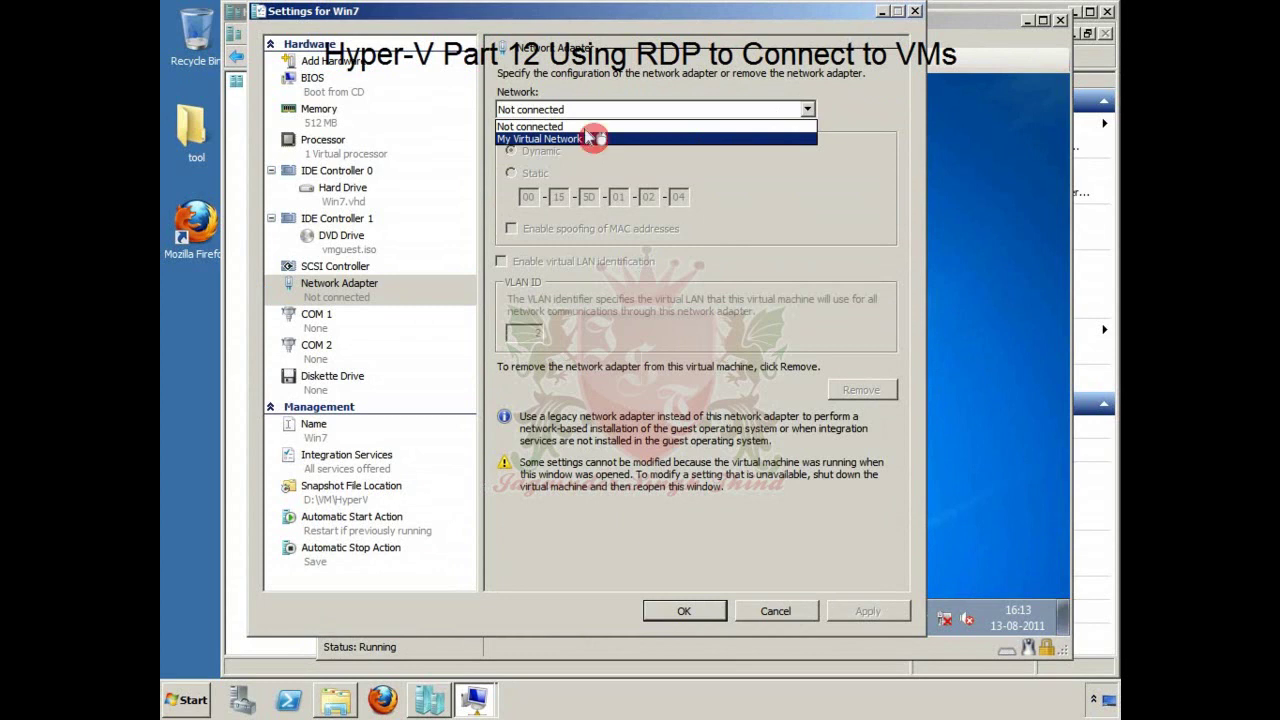
left_click(596, 140)
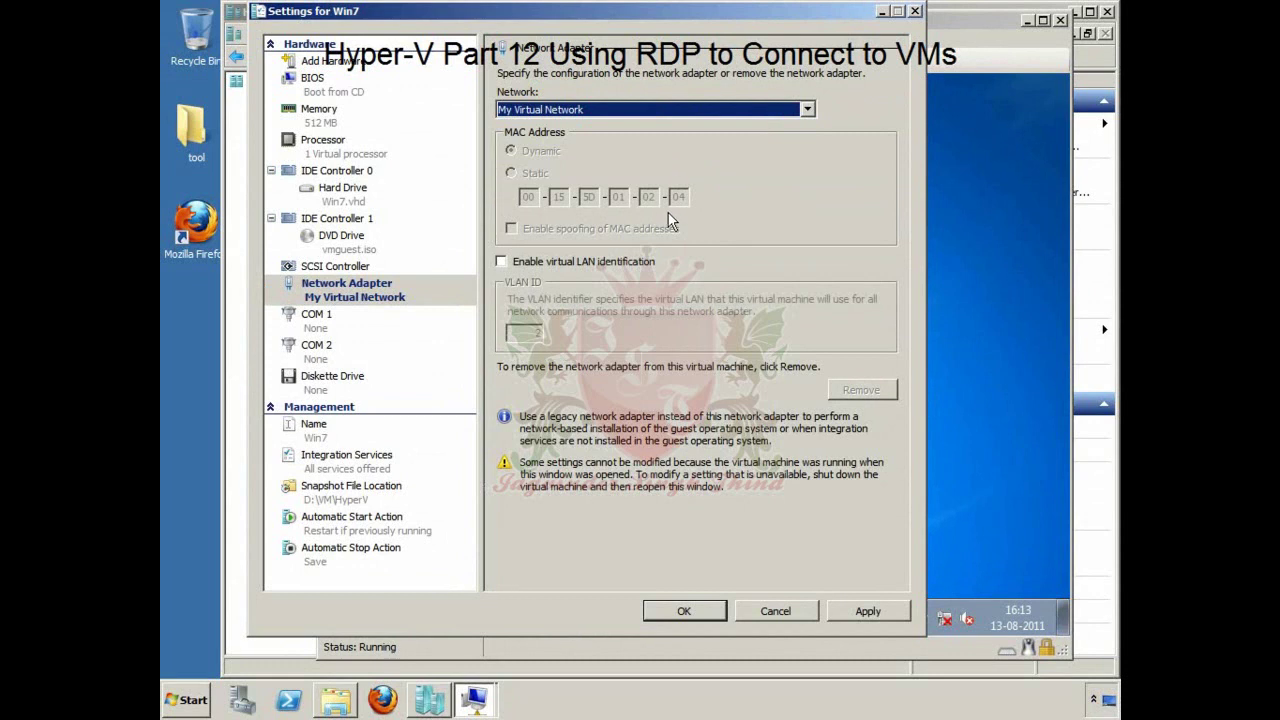
left_click(862, 611)
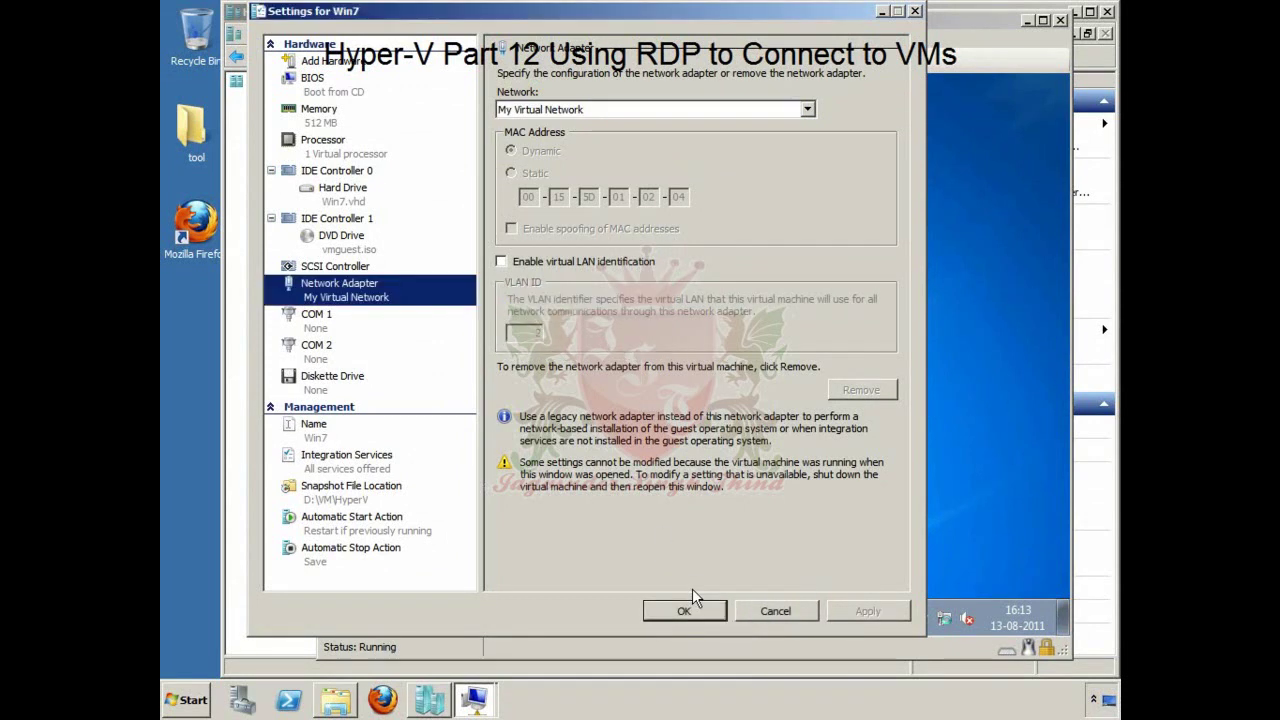
left_click(695, 610)
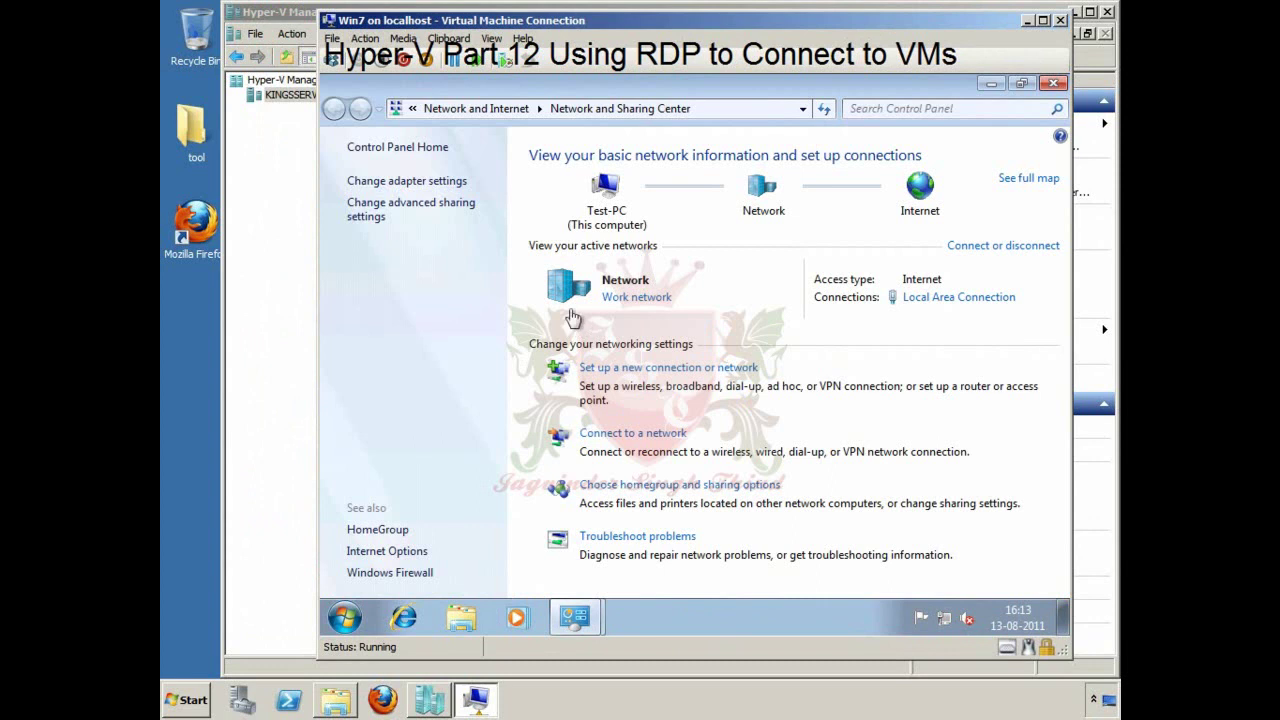
Step: Show the guest's Local Area Connection details, listing IPv4 address 192.168.1.10
left_click(395, 186)
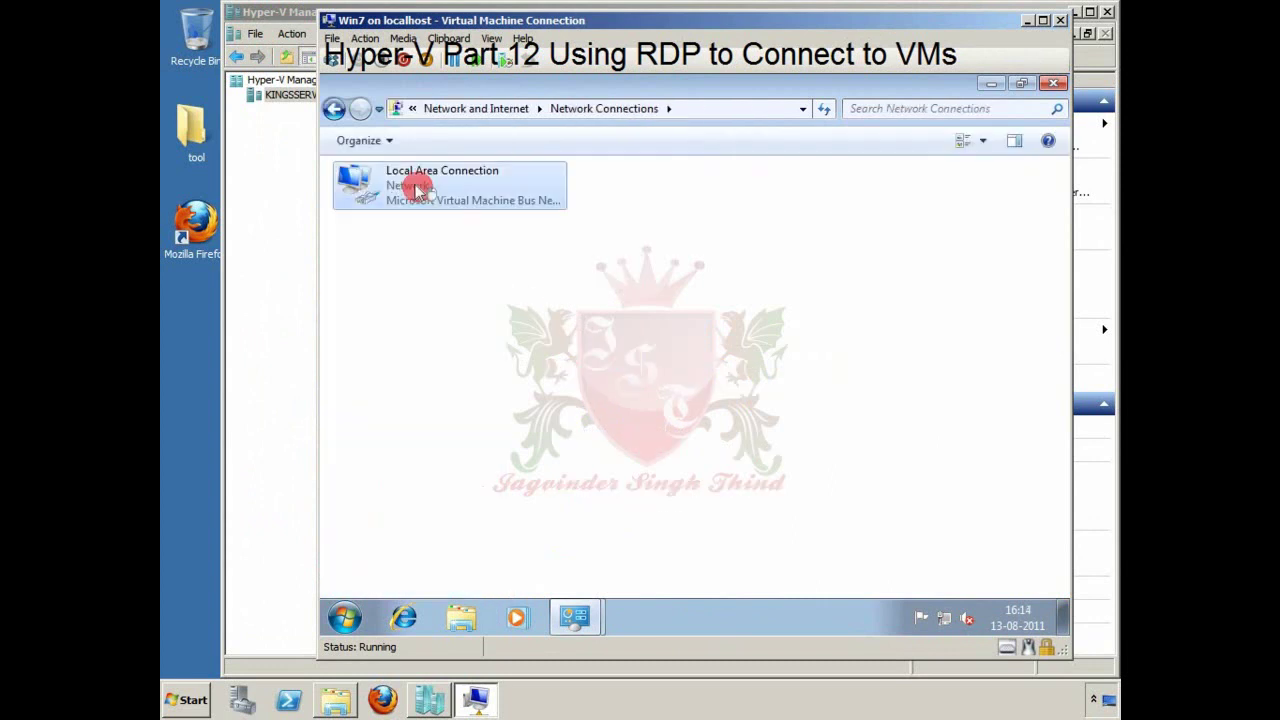
double_click(420, 194)
left_click(590, 334)
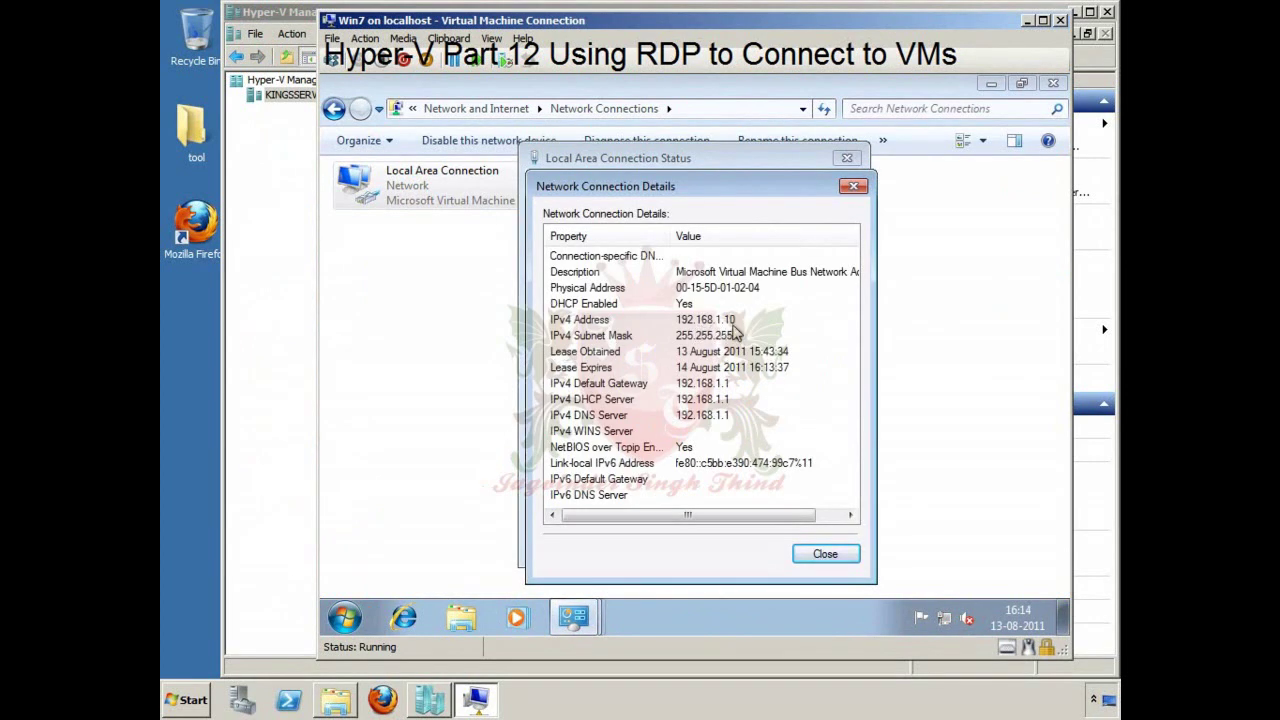
left_click(185, 700)
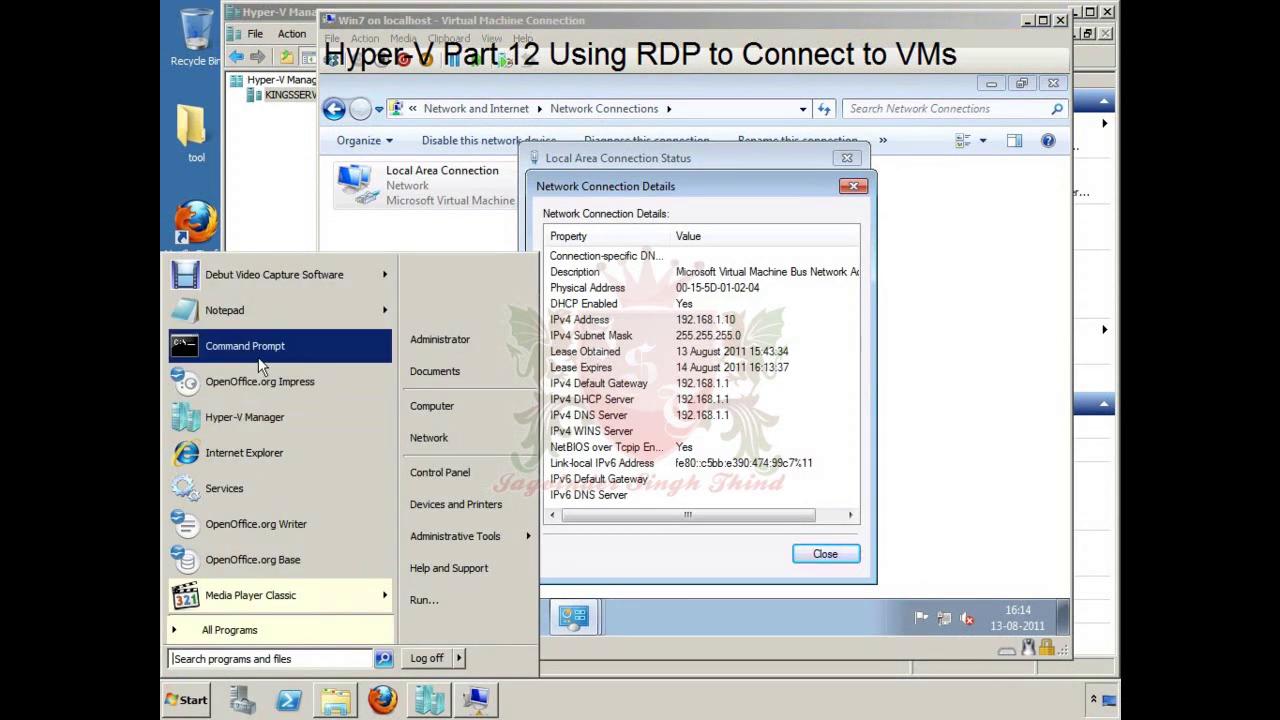
Step: Run ipconfig in a host Command Prompt, showing address 192.168.1.2
left_click(250, 346)
type("ipconfig")
key("Return")
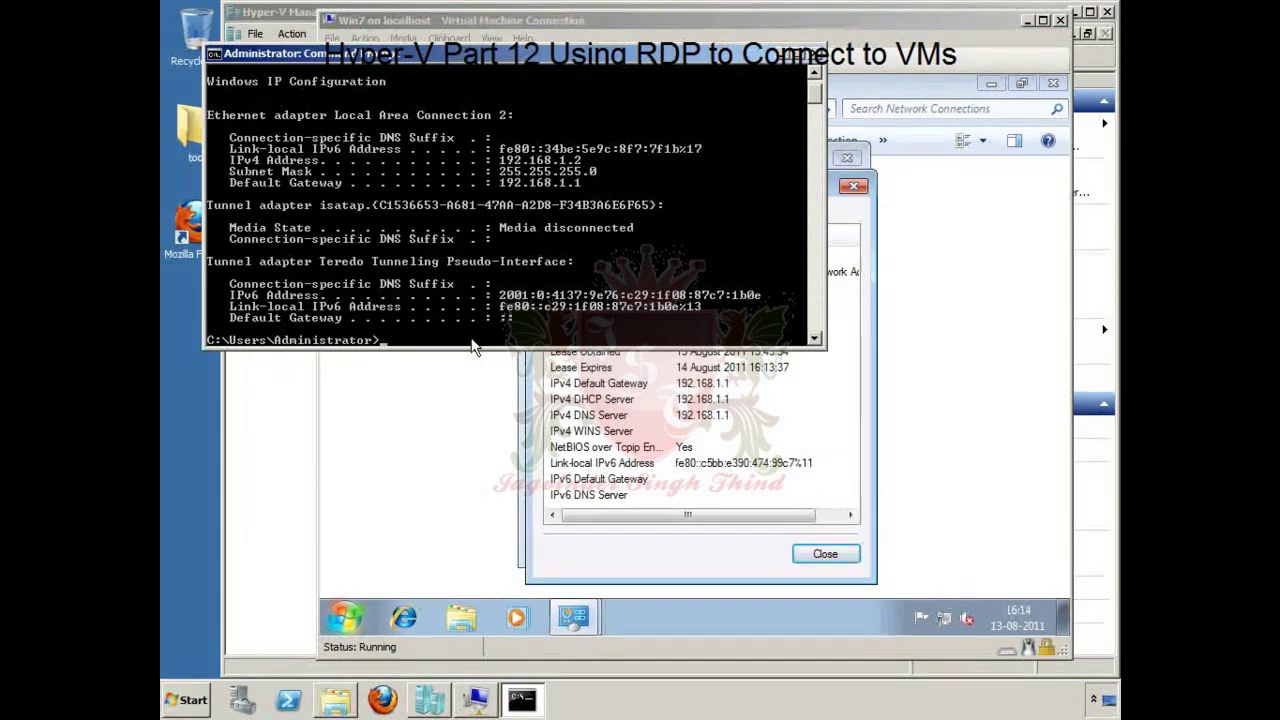
Step: Ping the VM at 192.168.1.10 from the host; every request times out
type("ping 192.168.1.")
key("Return")
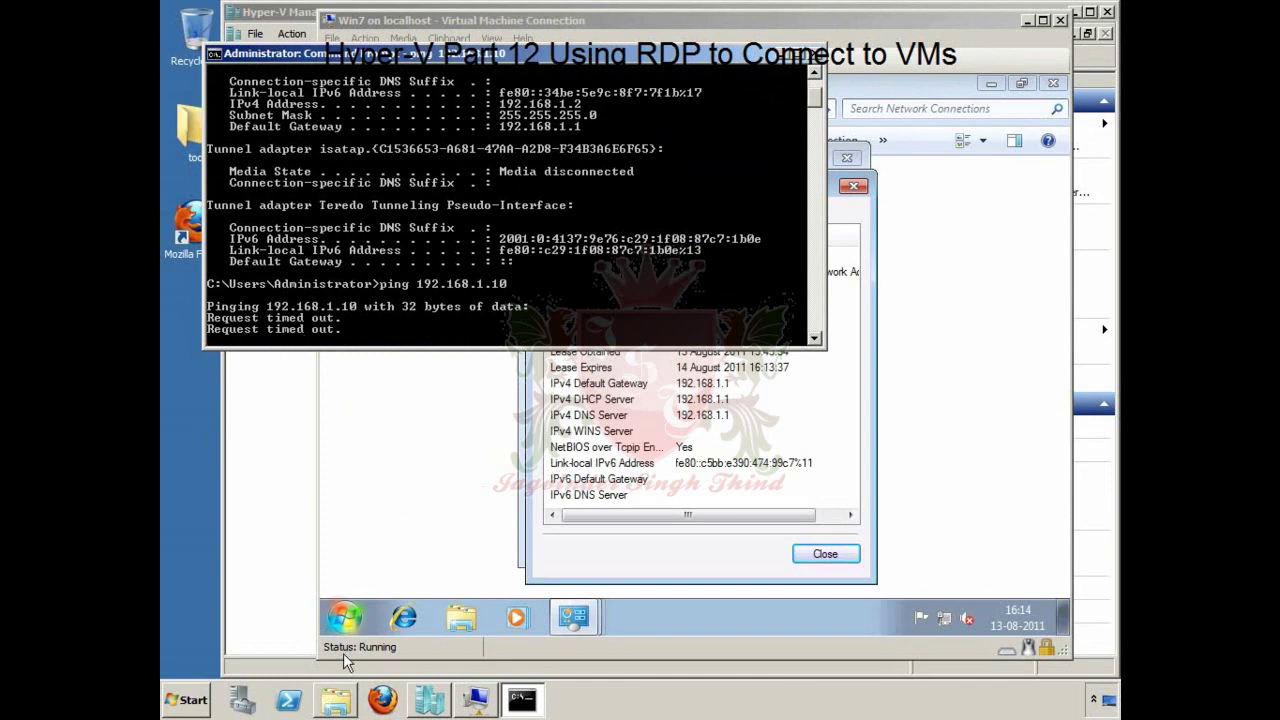
left_click(345, 620)
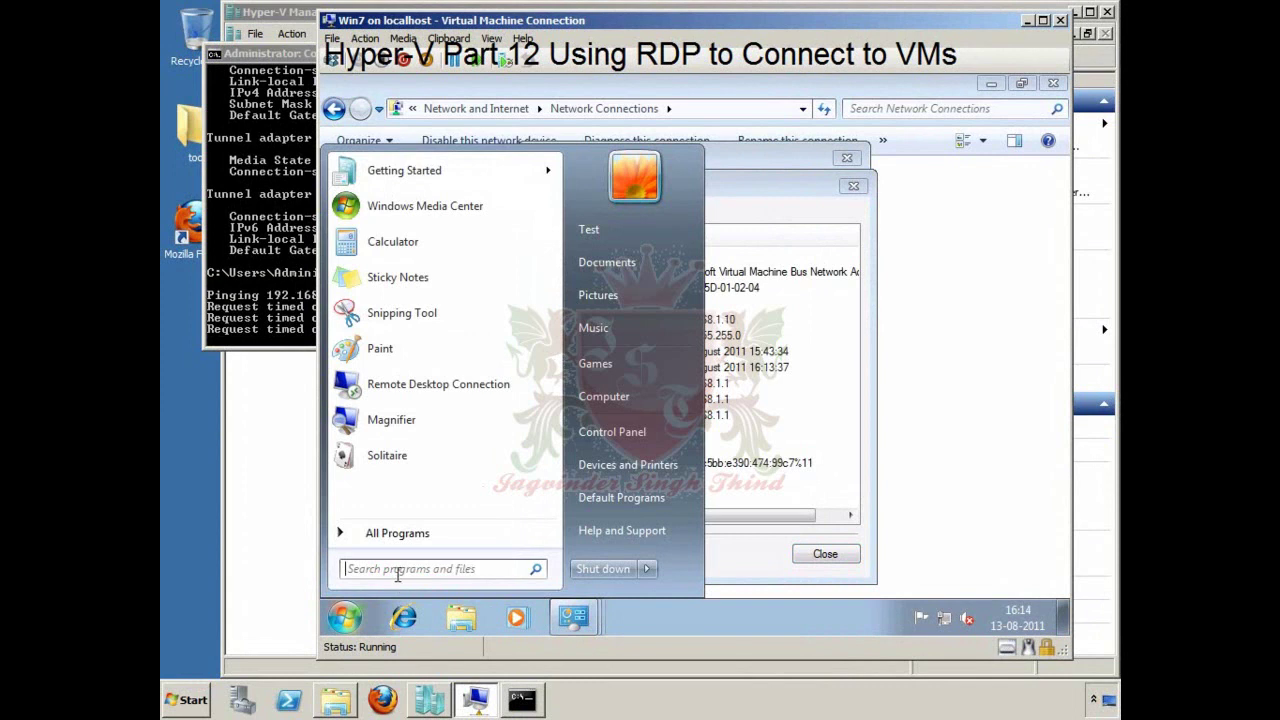
left_click(397, 570)
Step: Open cmd in the guest and run ipconfig, showing address 192.168.1.10
type("cmd")
key("Return")
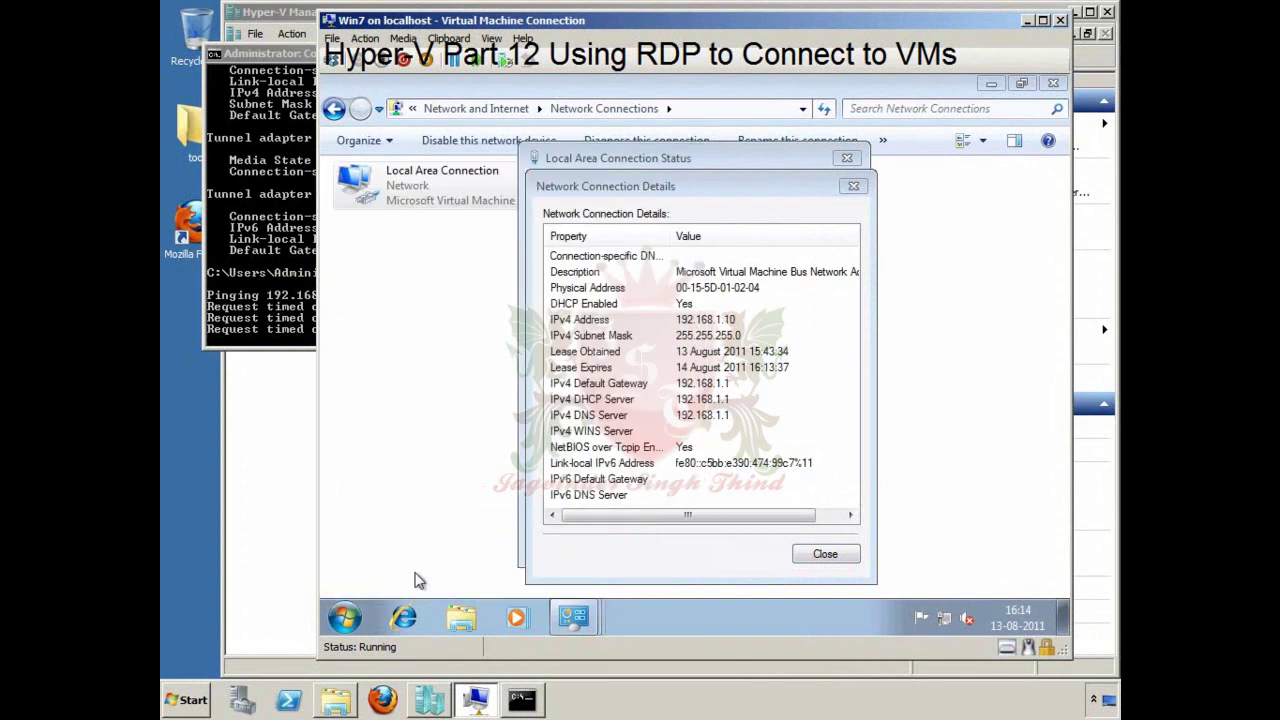
type("ipco")
type("g")
key("Return")
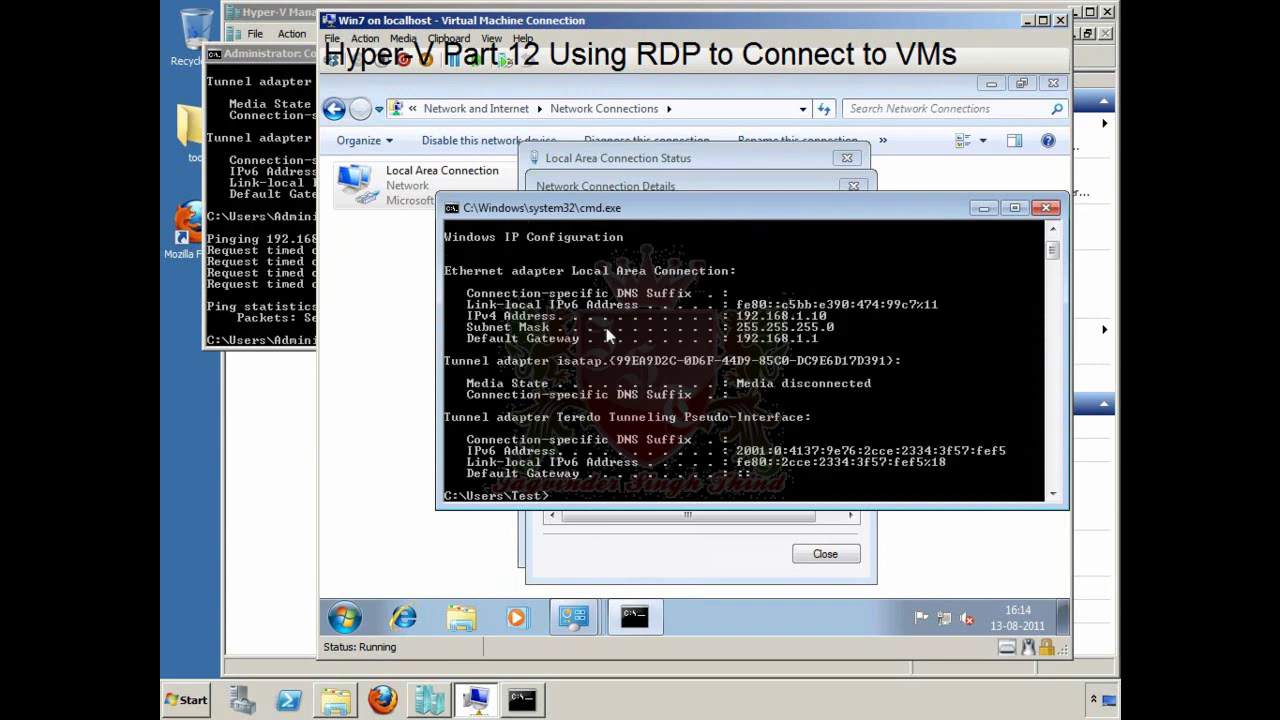
scroll(843, 349, "down", 1)
scroll(841, 349, "down", 1)
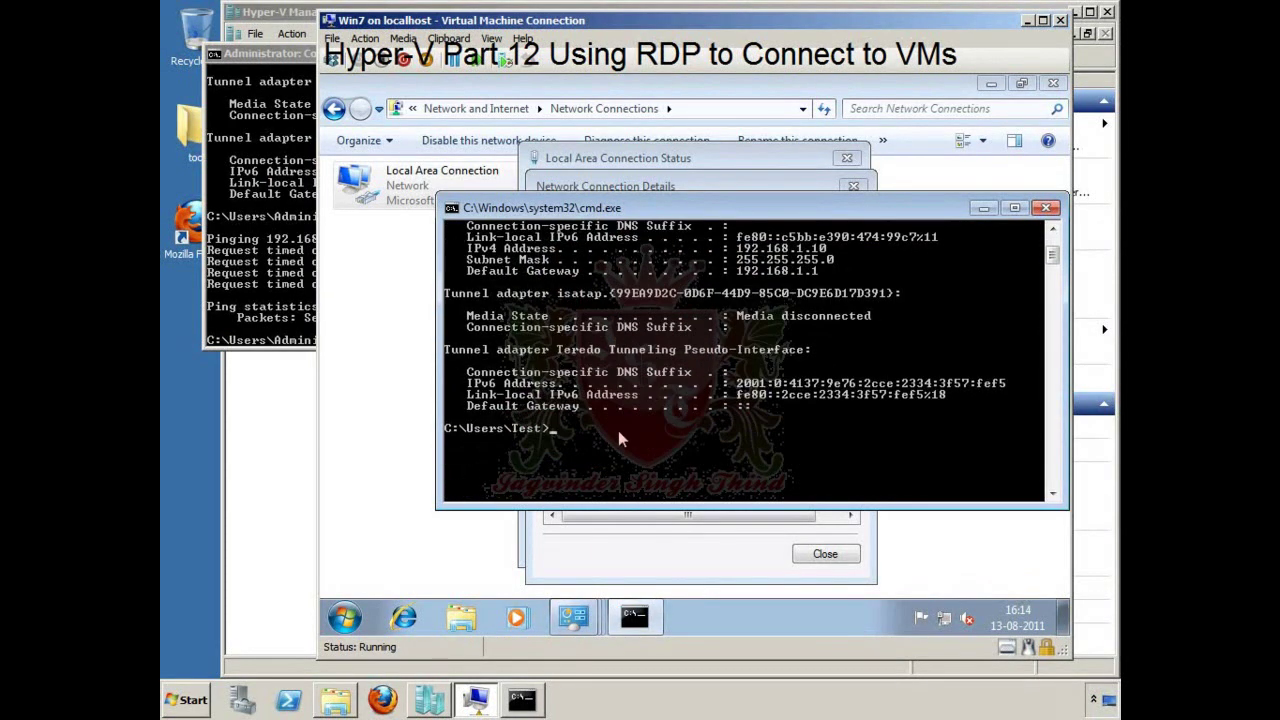
Step: Ping the host at 192.168.1.2 from the guest, getting four successful replies
type("ping")
type("192.168.1.2")
key("Return")
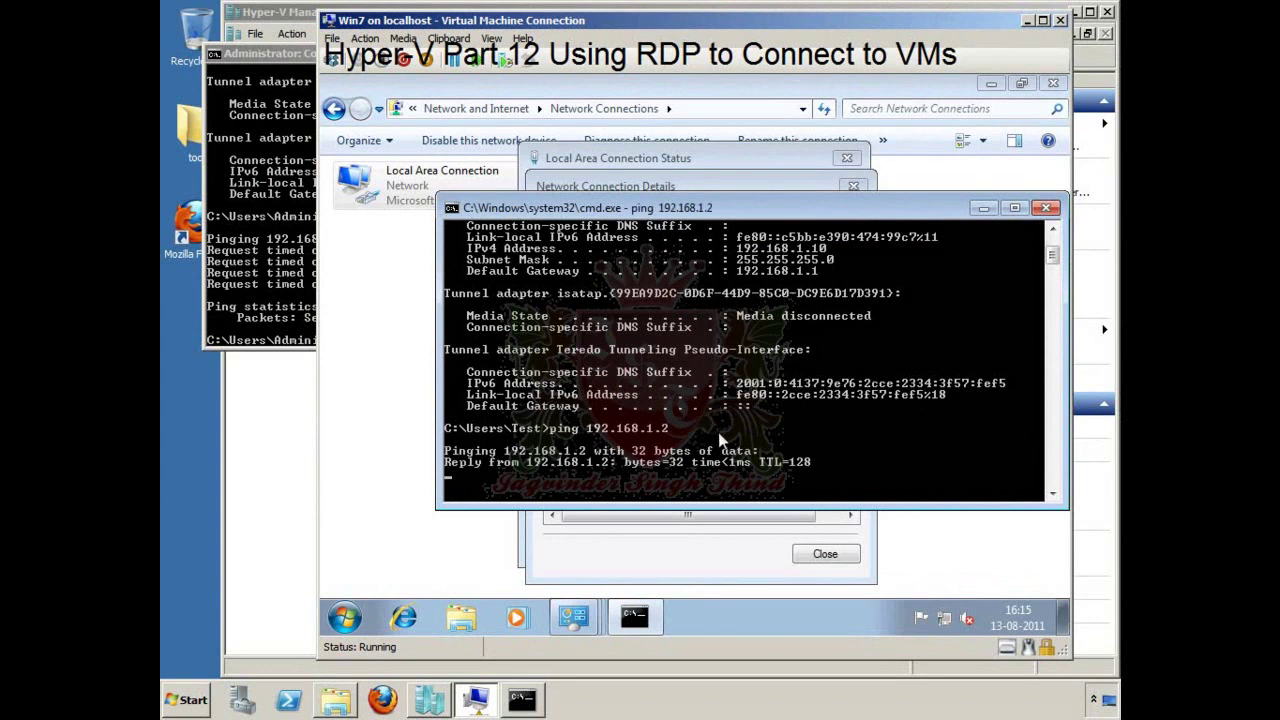
left_click(264, 246)
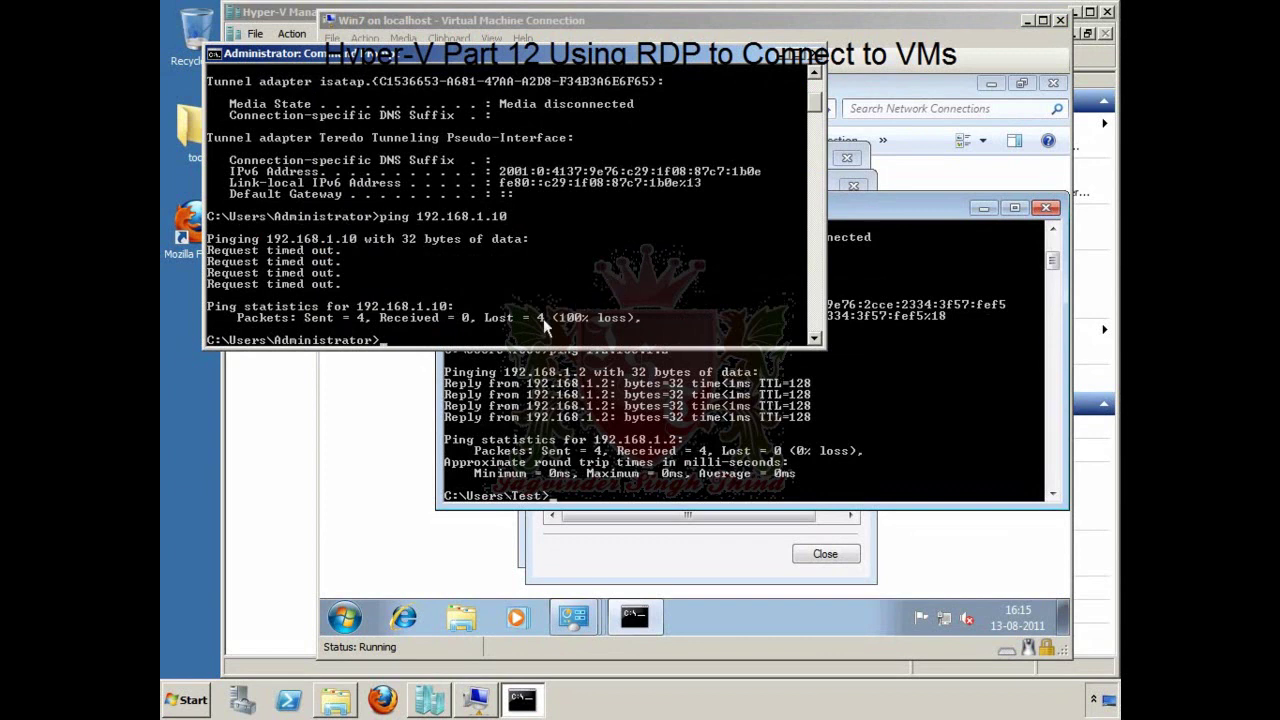
Step: Run arp -a on the host and mark MAC 00-15-5d-01-02-04 for 192.168.1.10
type("arp -a")
key("Return")
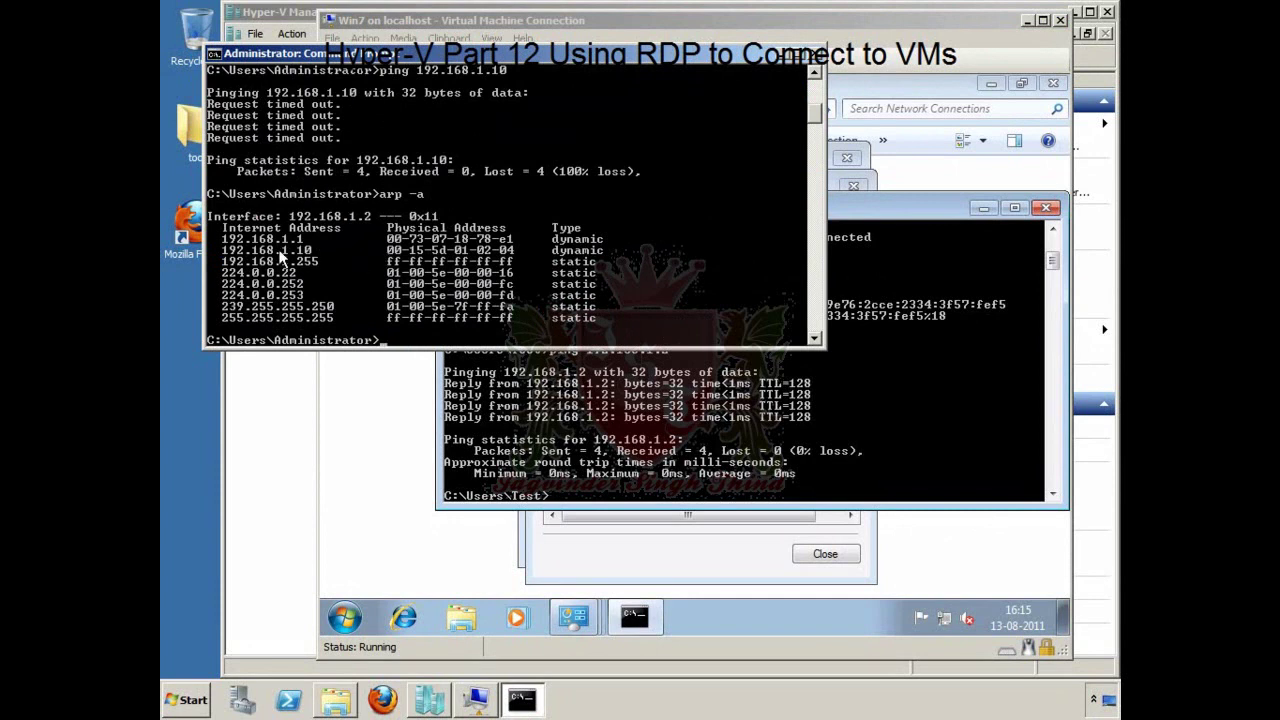
right_click(386, 247)
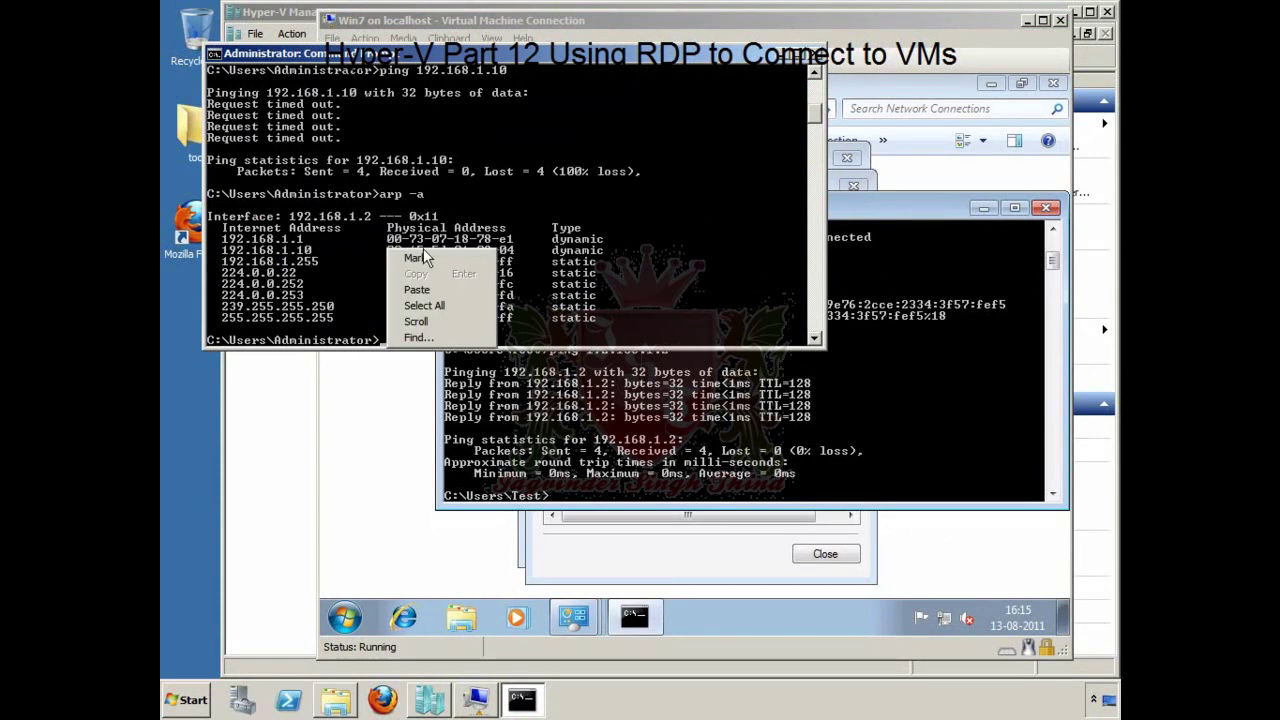
left_click(423, 252)
left_click_drag(389, 250, 517, 255)
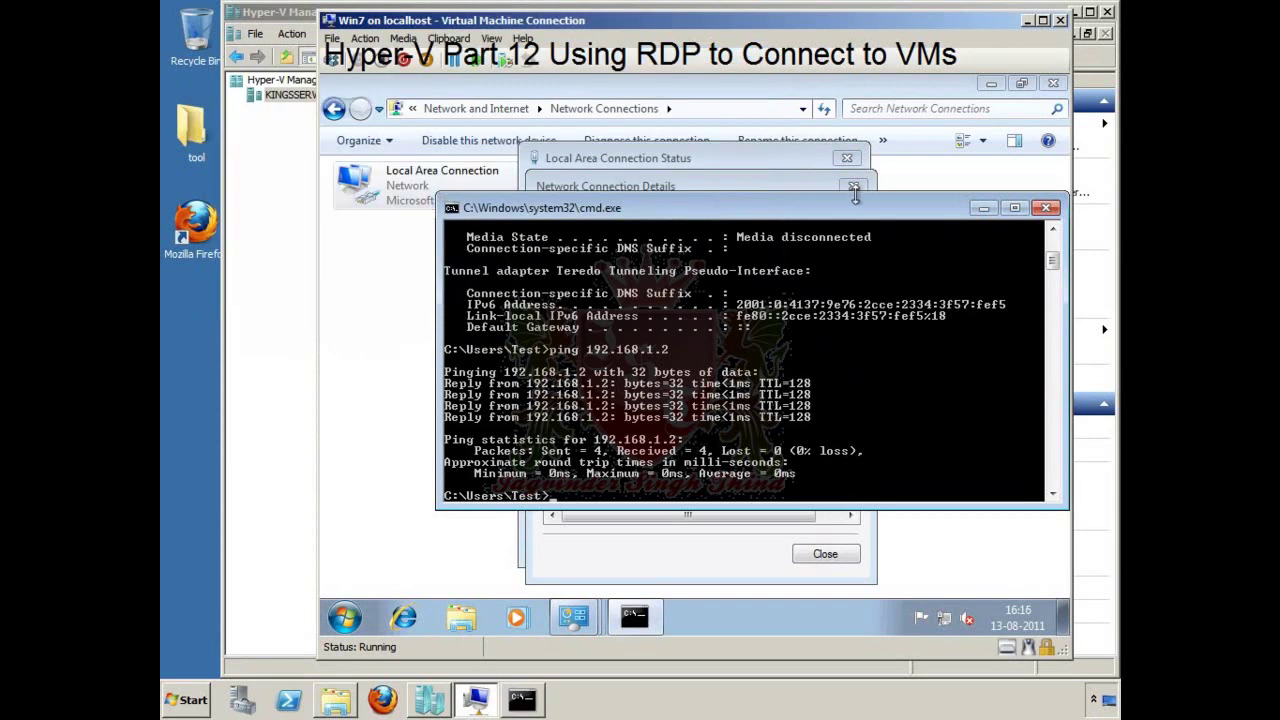
Step: Close the guest's connection details, status and Network Connections windows
left_click(826, 555)
left_click(847, 160)
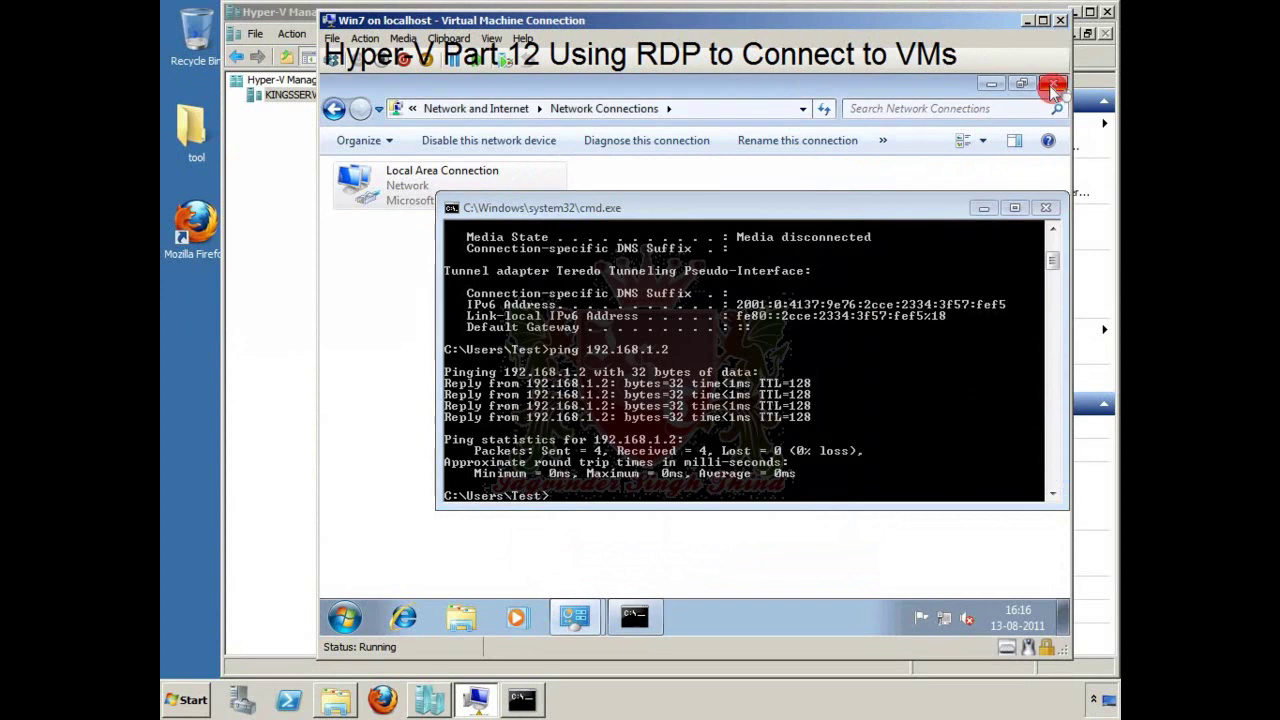
left_click(1053, 84)
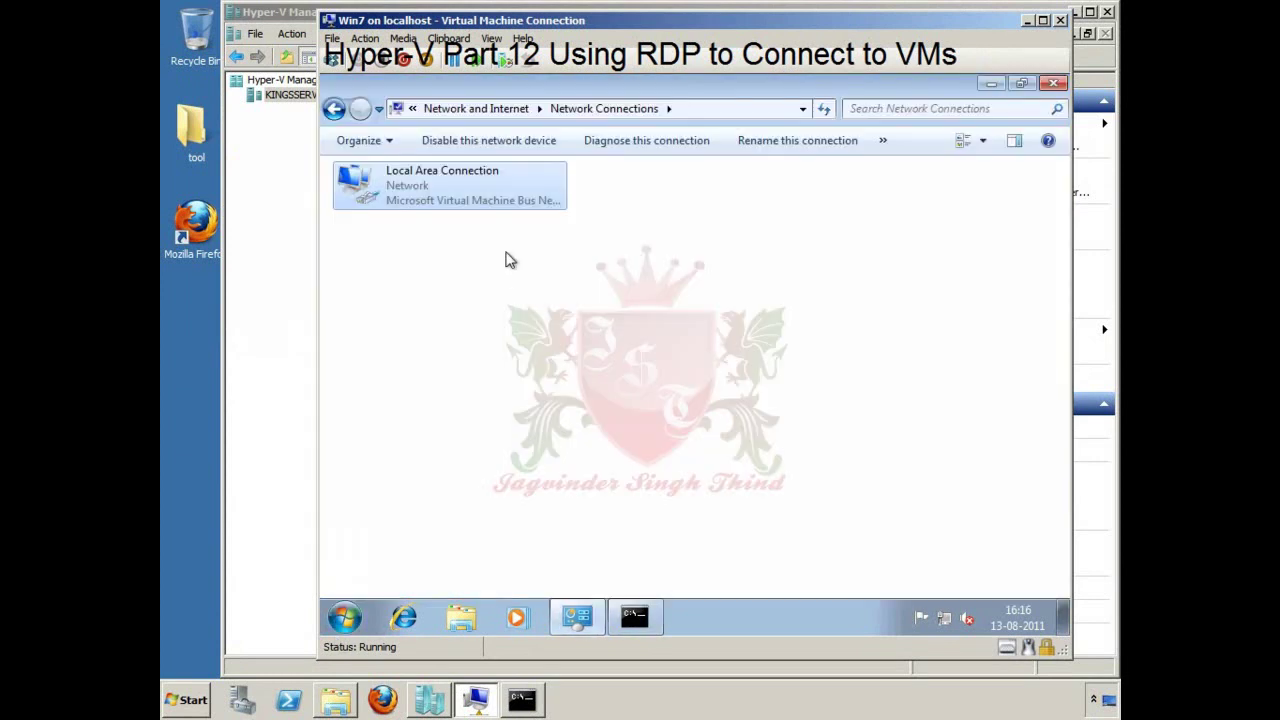
Step: Open Windows Firewall in the guest via Control Panel's System and Security
left_click(344, 616)
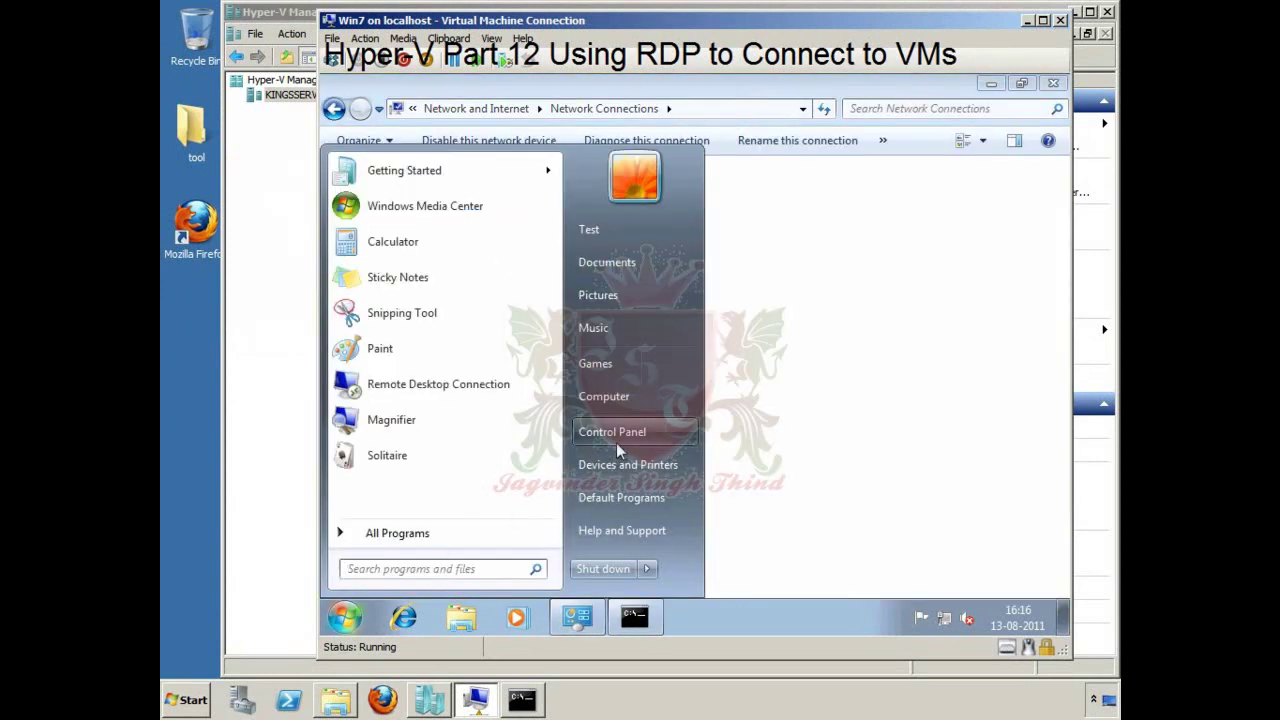
left_click(611, 432)
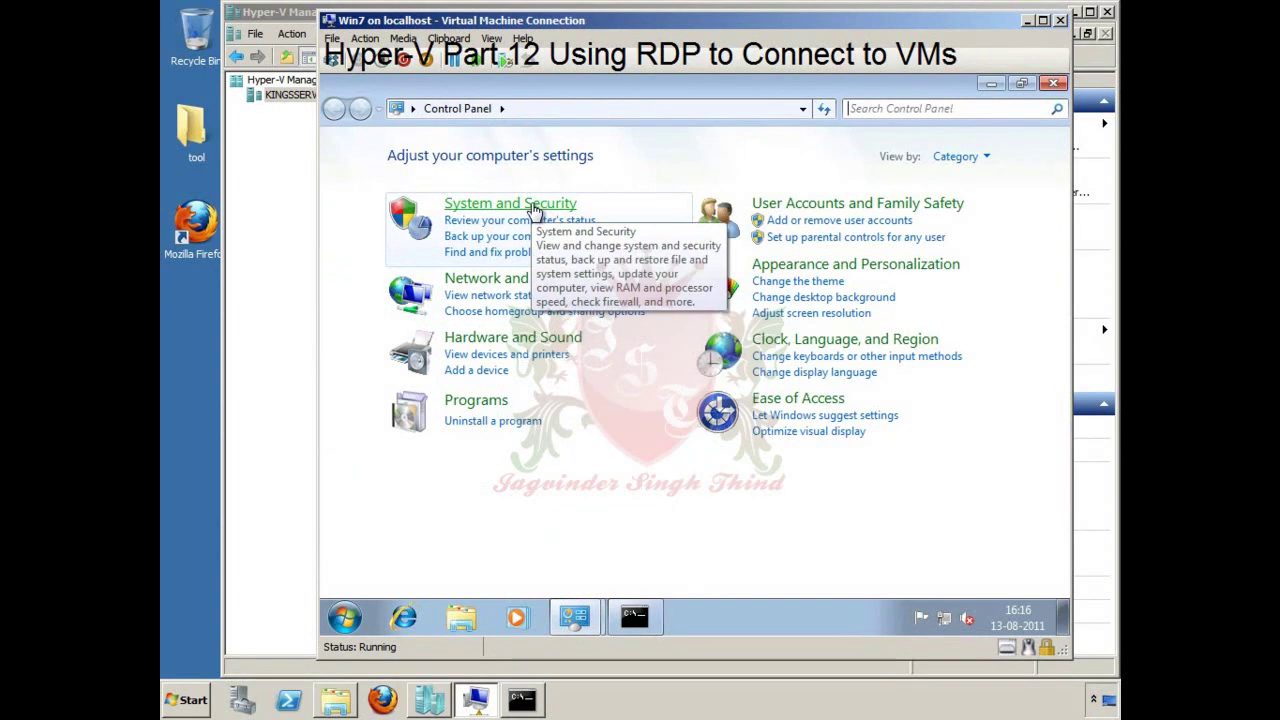
left_click(535, 206)
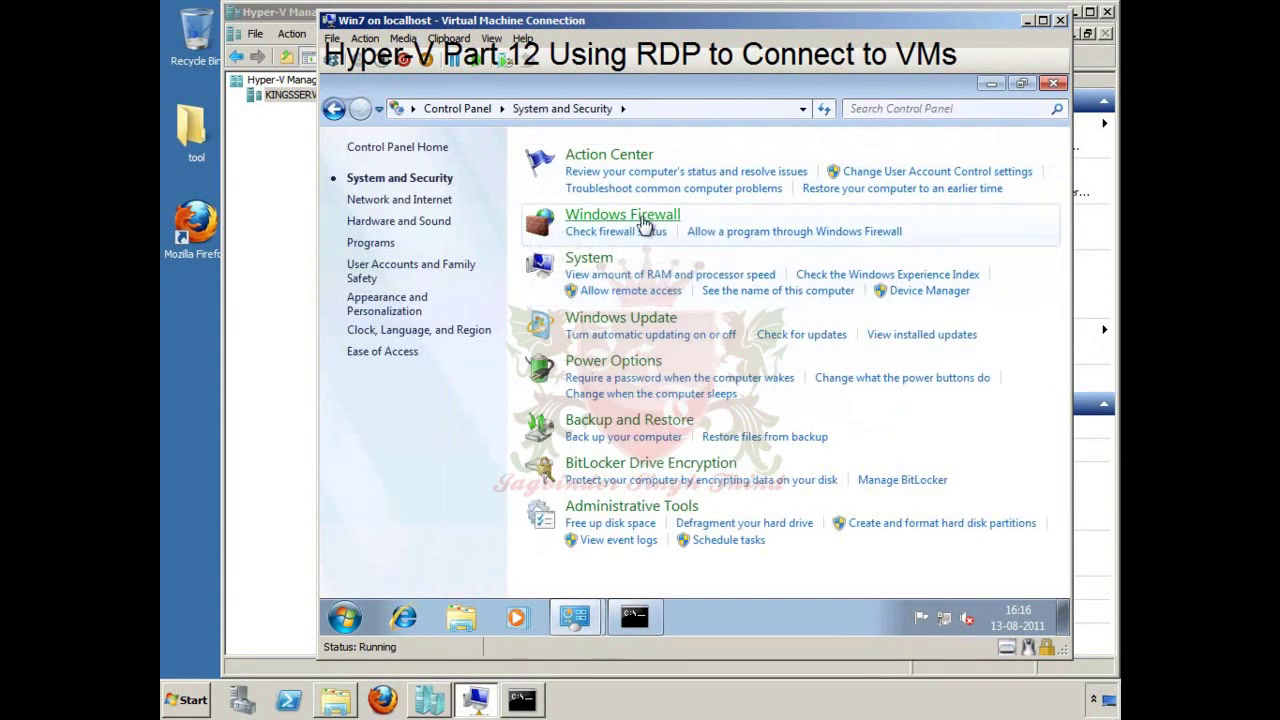
left_click(645, 220)
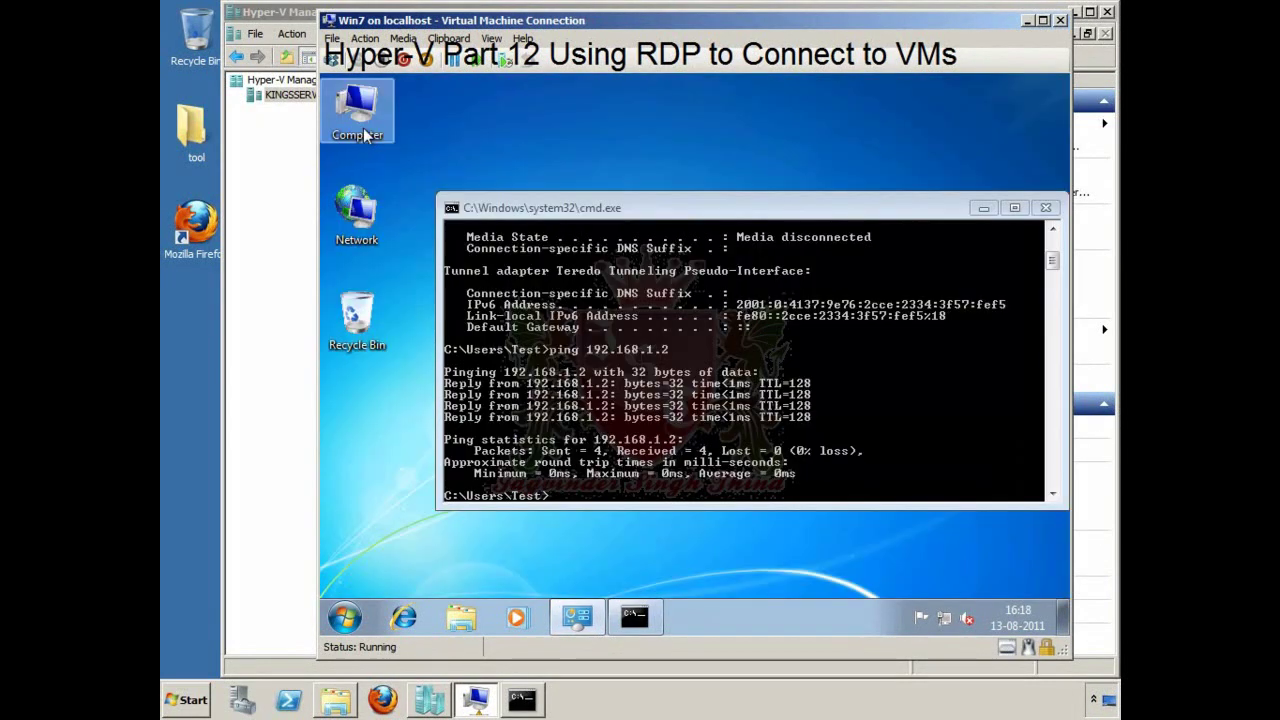
Step: In Win7's Remote settings, allow Remote Desktop connections only from computers using Network Level Authentication
right_click(366, 135)
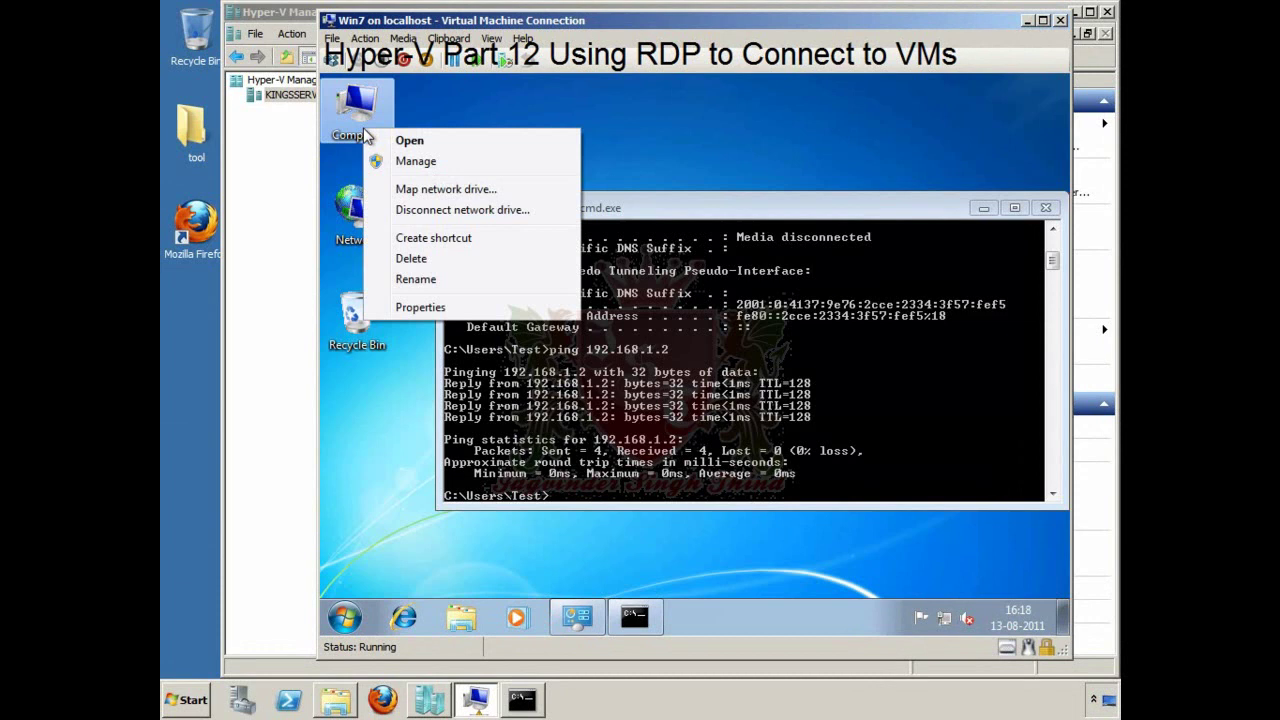
left_click(450, 307)
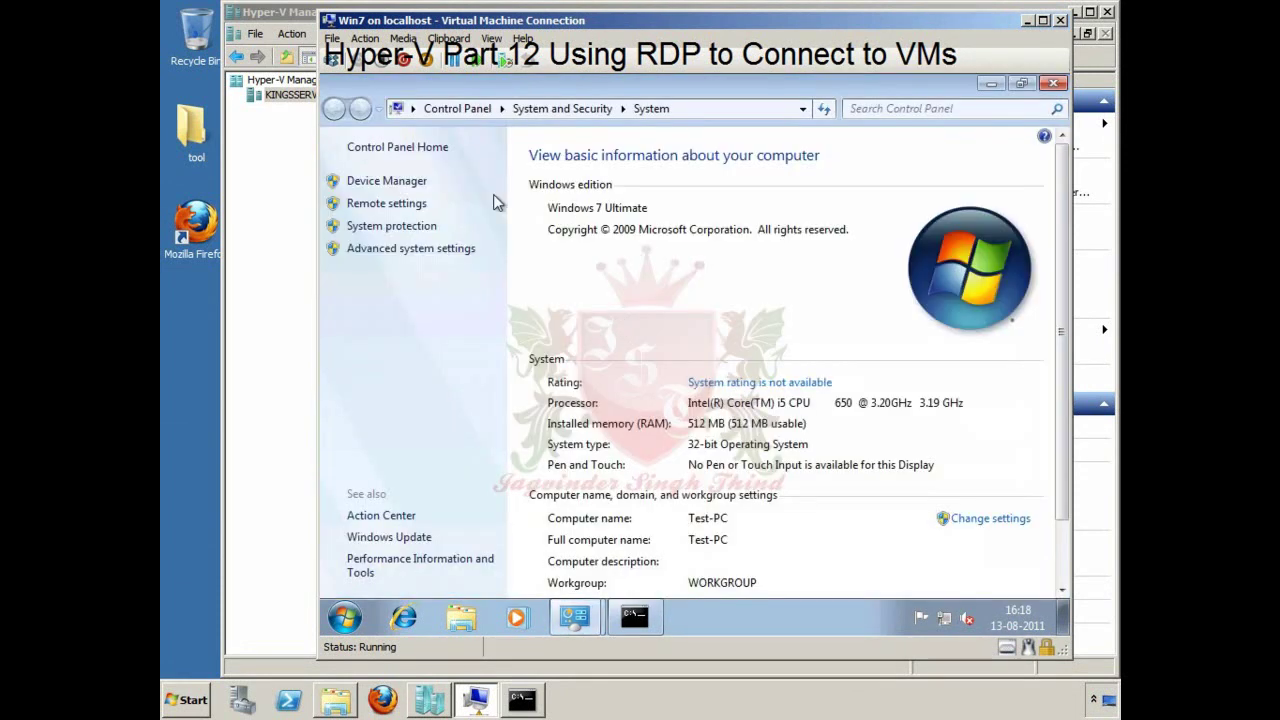
left_click(405, 205)
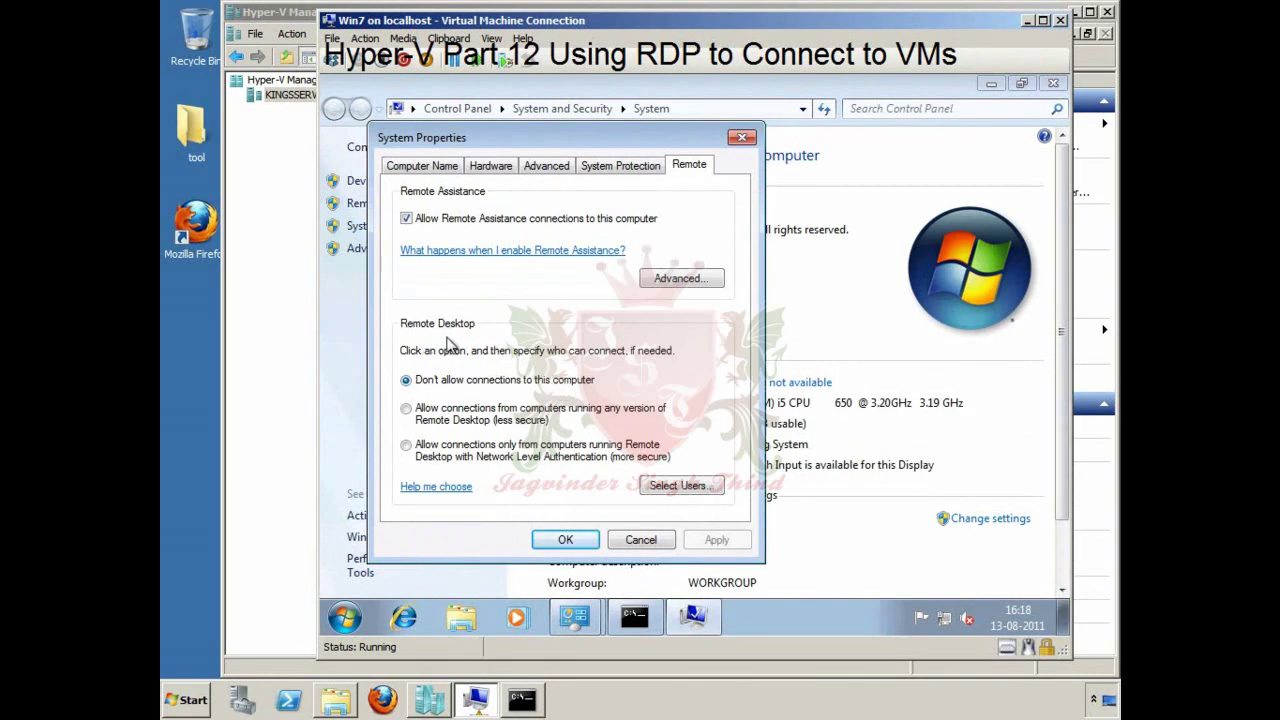
left_click(407, 410)
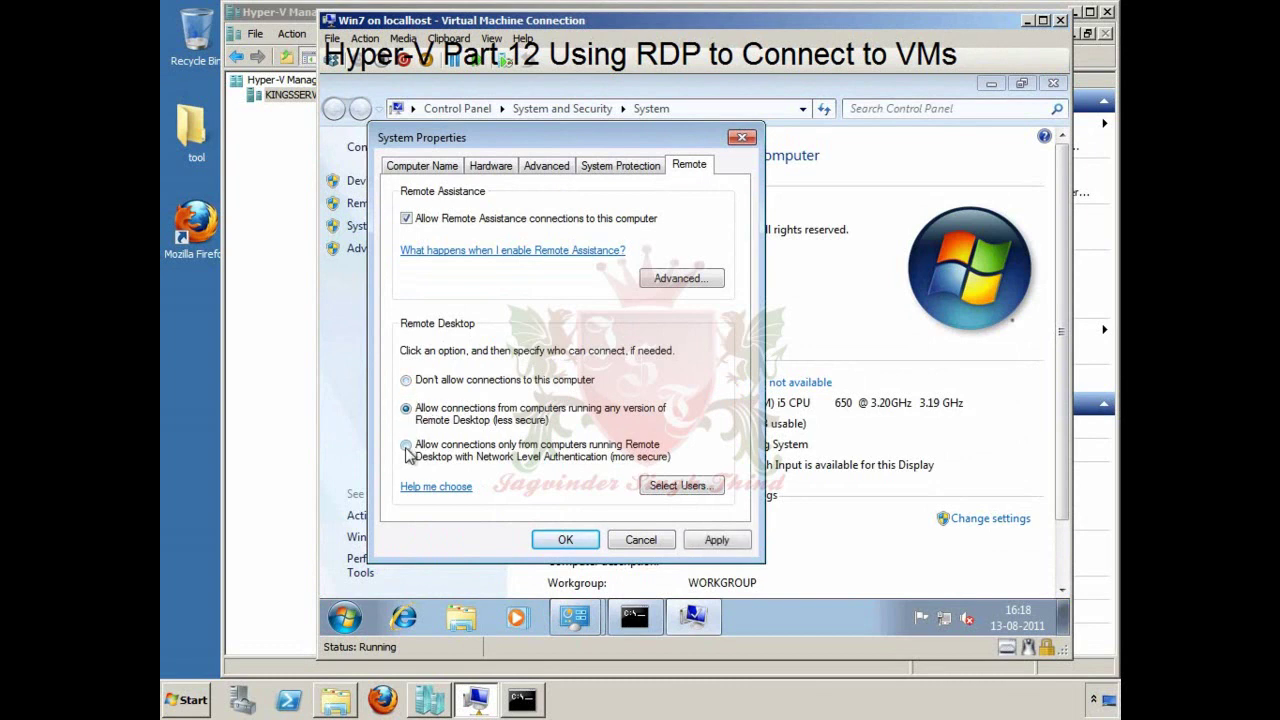
left_click(406, 447)
left_click(407, 410)
left_click(409, 448)
Step: Apply the remote settings and start a Remote Desktop connection to 192.168.1.10
left_click(578, 541)
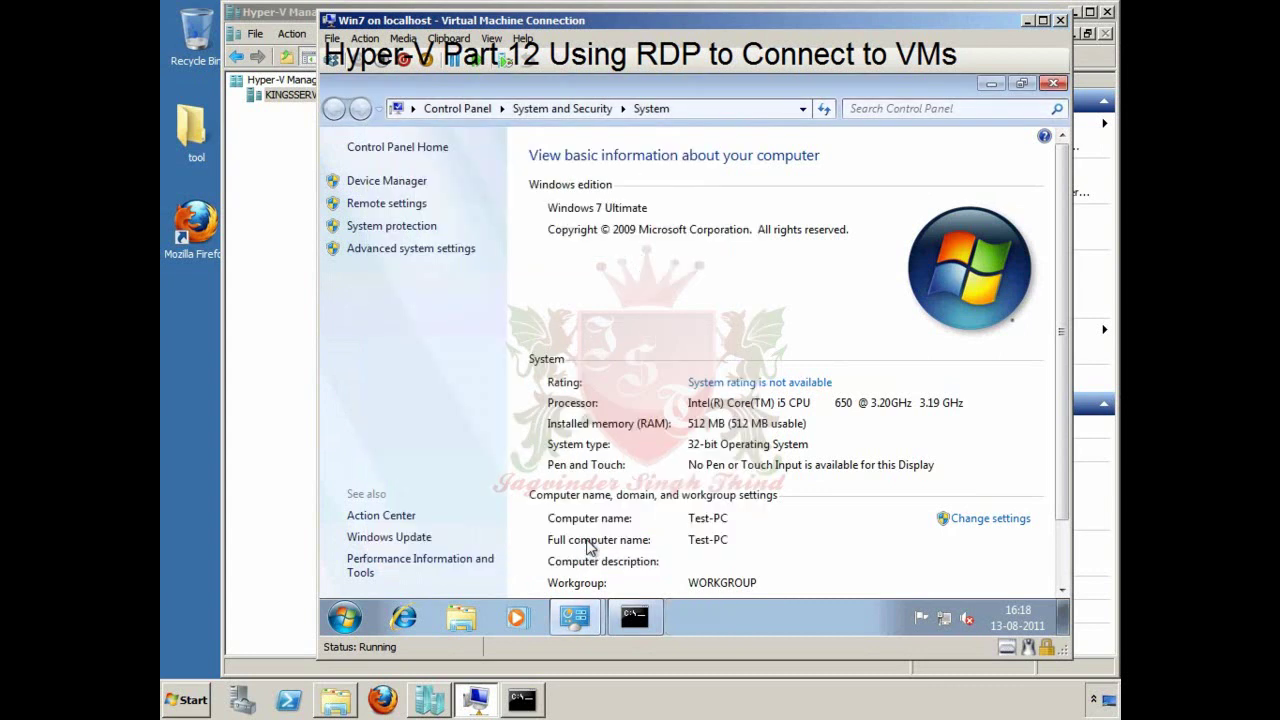
left_click(186, 702)
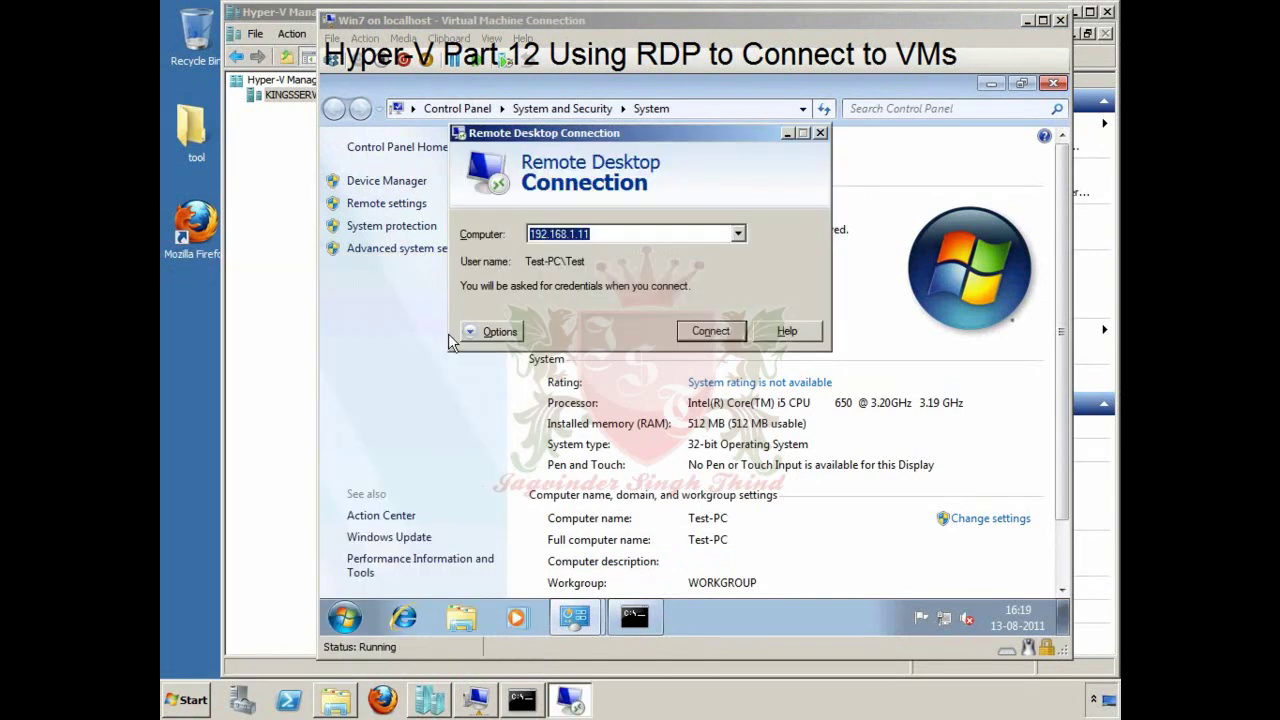
left_click(630, 237)
key("BackSpace")
type("0")
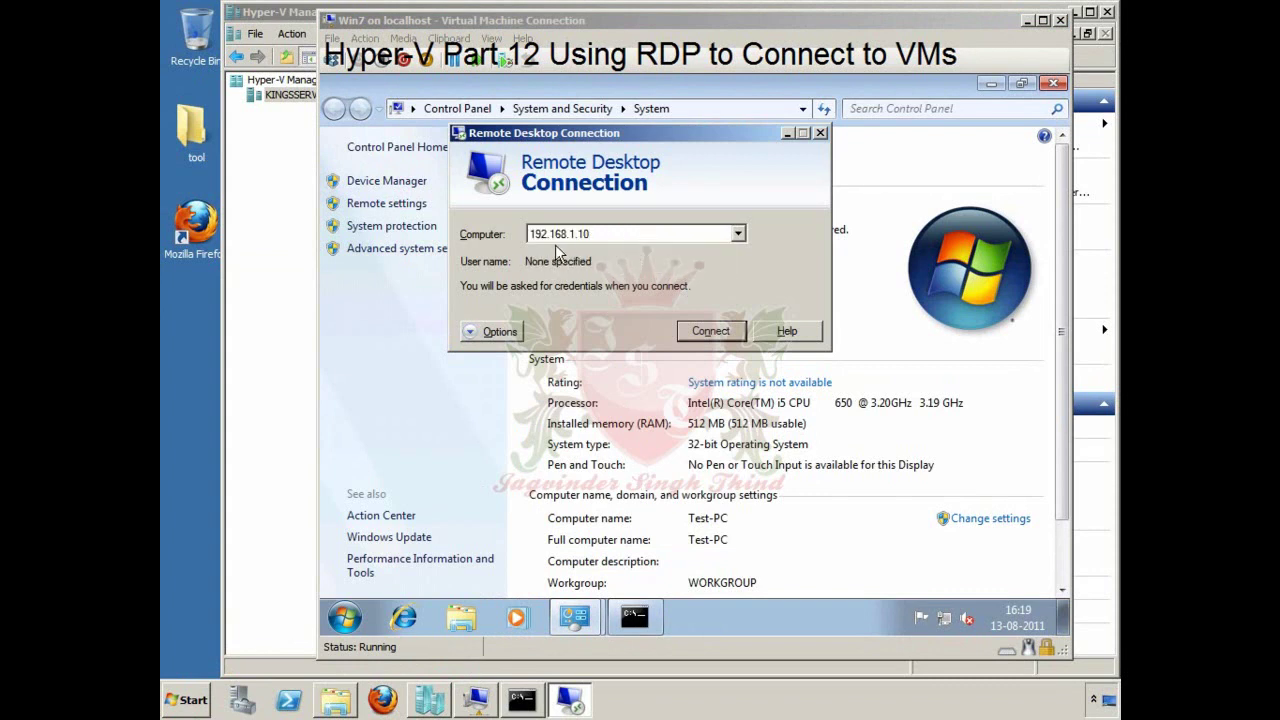
left_click(716, 334)
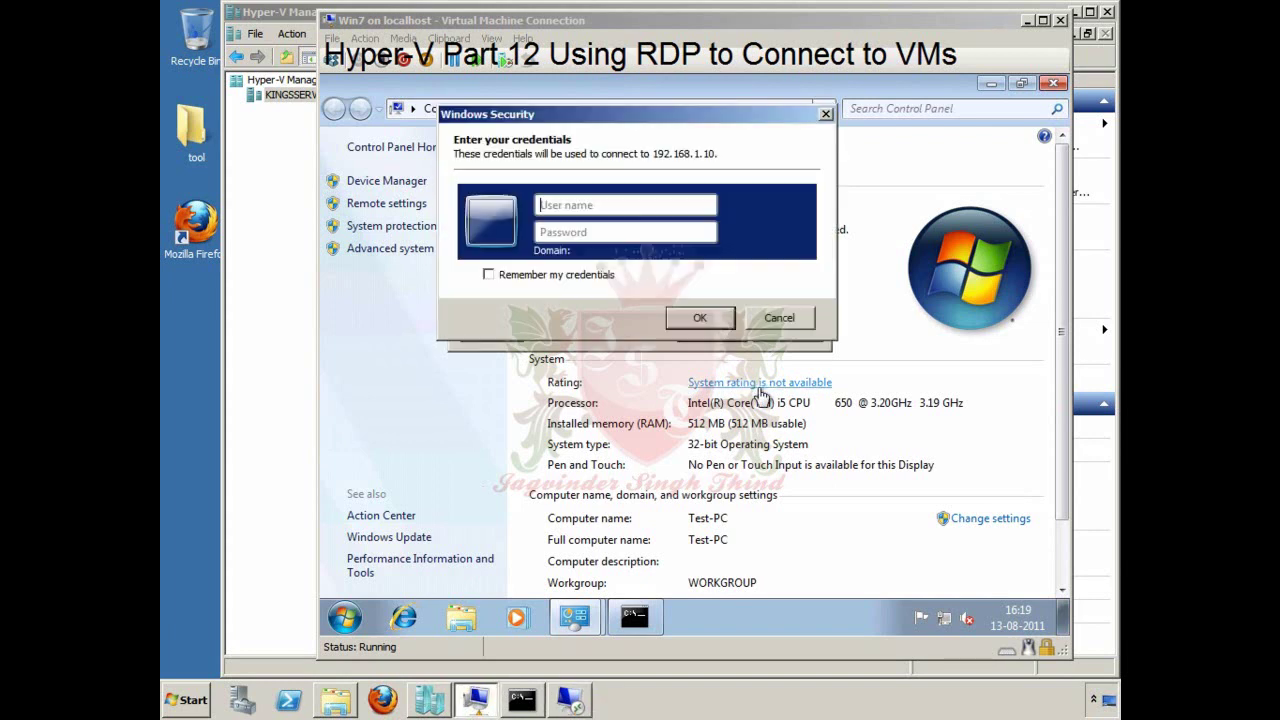
Step: Sign in with the guest's user name and password and accept the certificate warning
left_click(570, 206)
type("test")
key("Tab")
type("test")
key("Return")
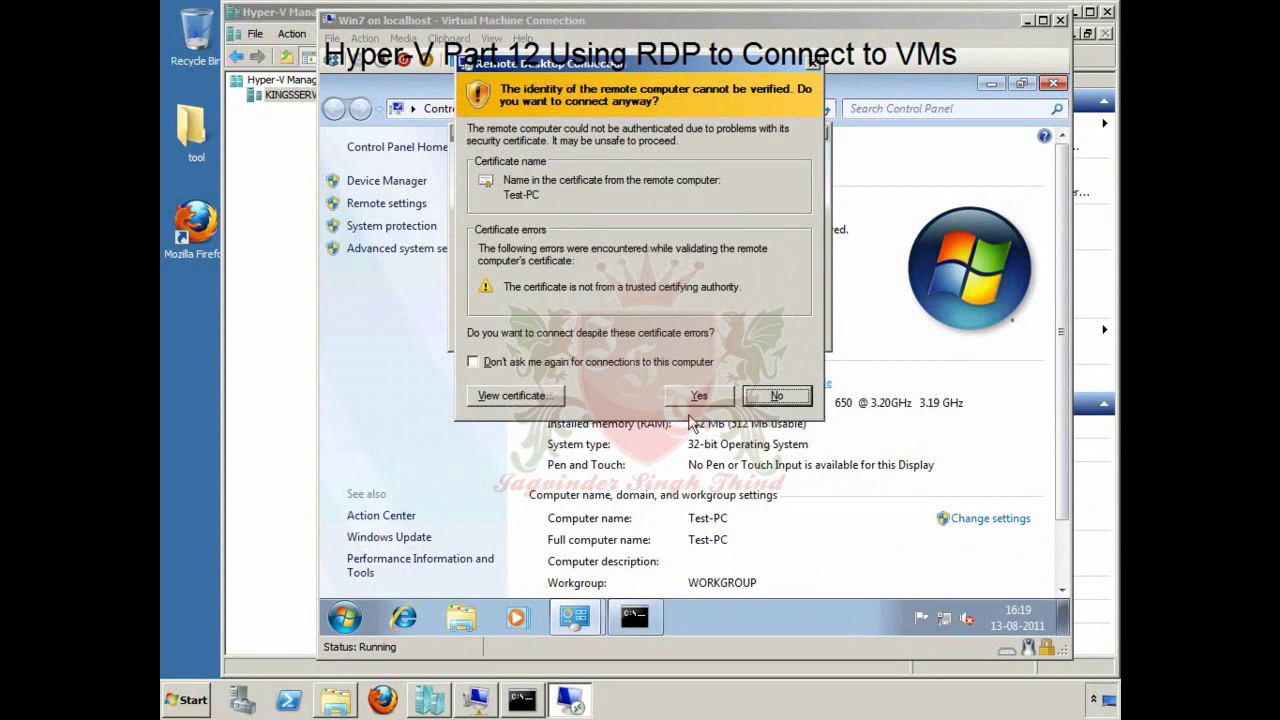
left_click(716, 400)
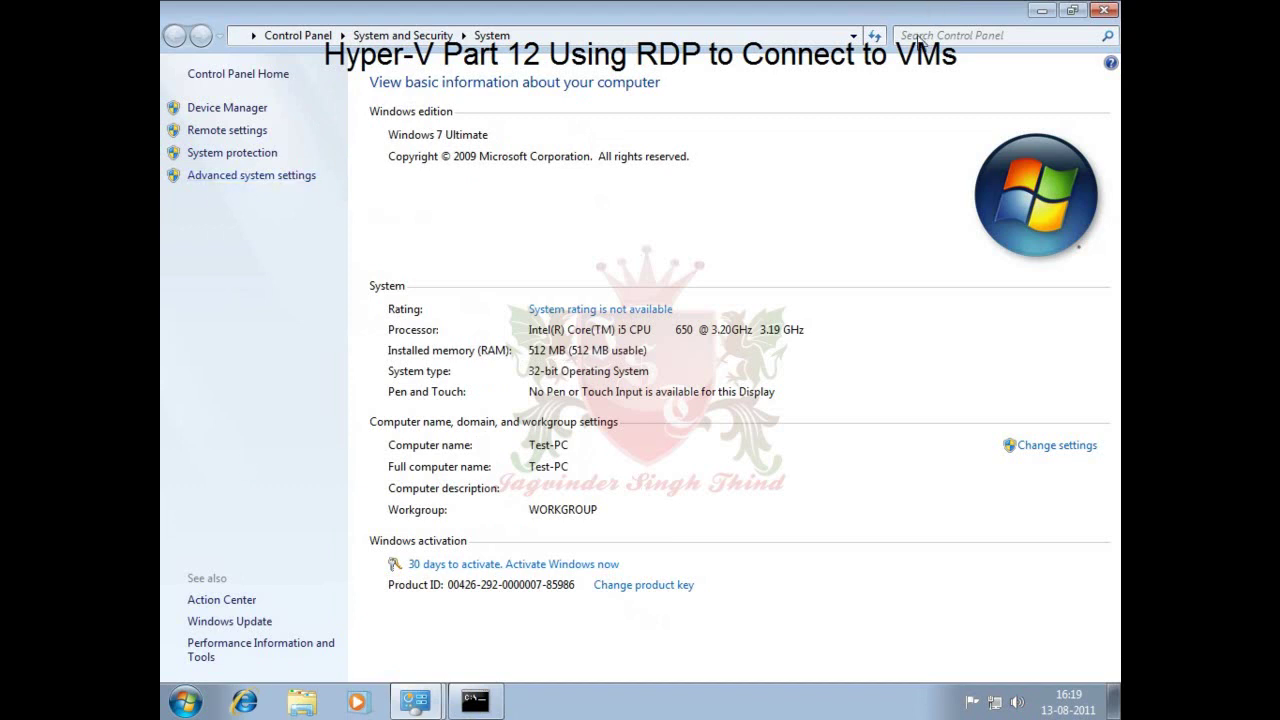
Step: Disconnect the Remote Desktop session and log back on at the VM console with the account password
left_click(826, 10)
left_click(698, 401)
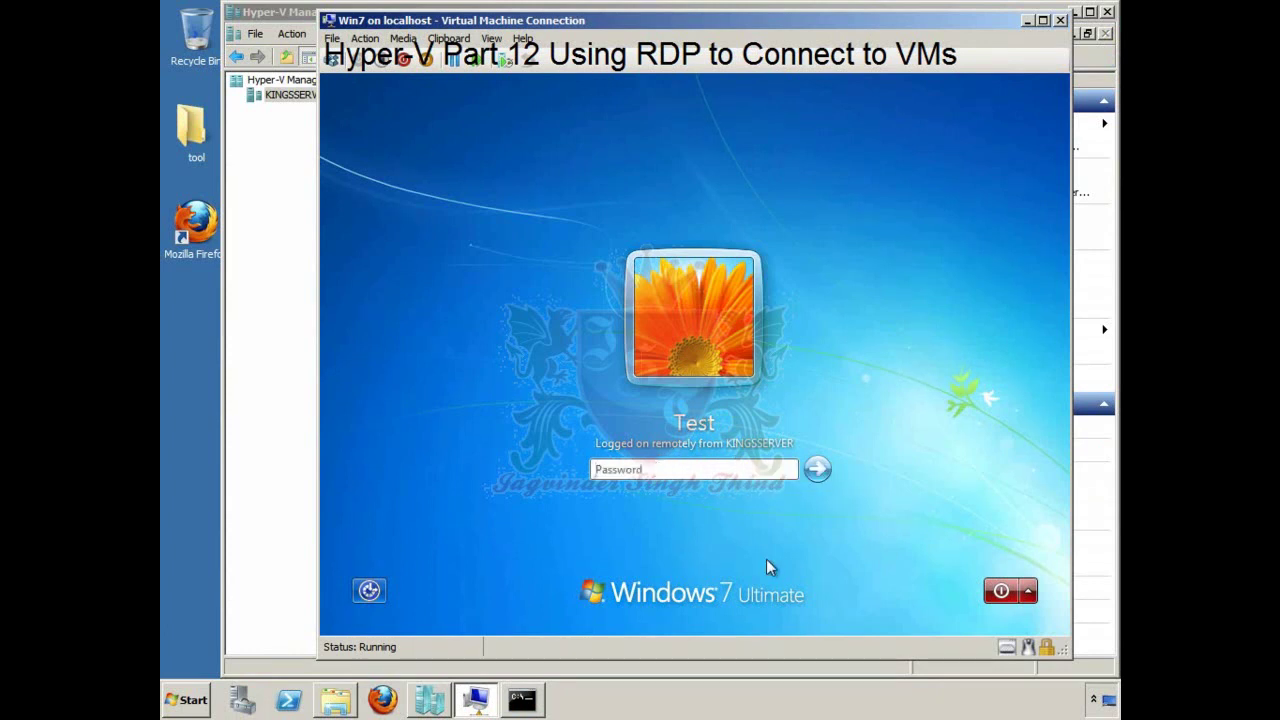
type("•••")
key("Return")
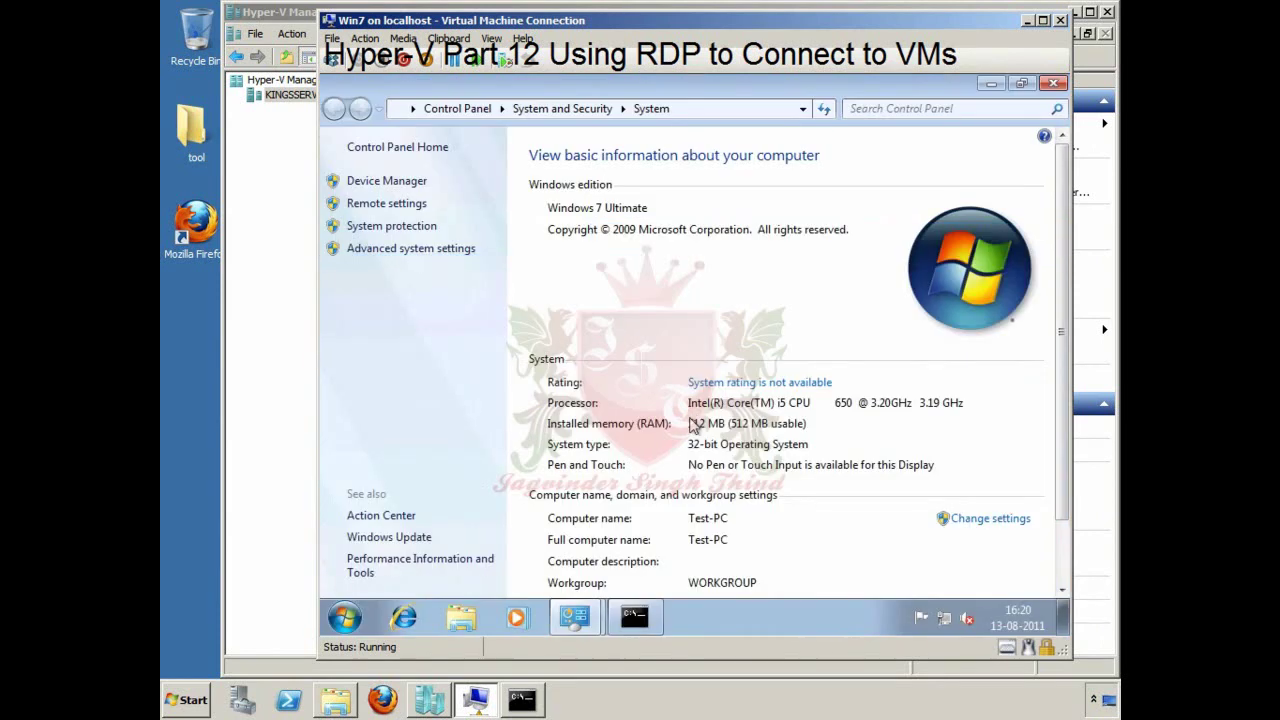
Step: Close the guest's System window, command prompt and Control Panel windows
left_click(1053, 84)
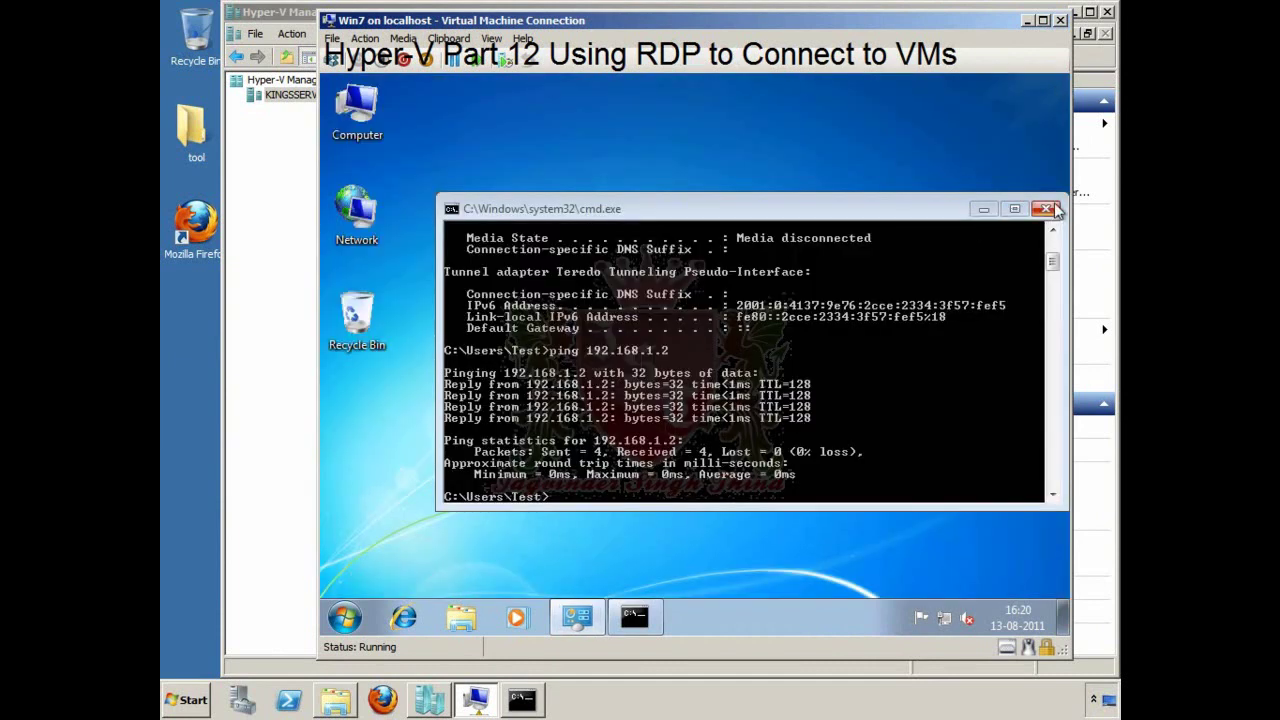
left_click(634, 615)
right_click(577, 617)
left_click(567, 590)
right_click(563, 620)
left_click(571, 591)
Step: Open Windows Firewall's allowed programs list under System and Security and scroll to Remote Desktop
left_click(343, 615)
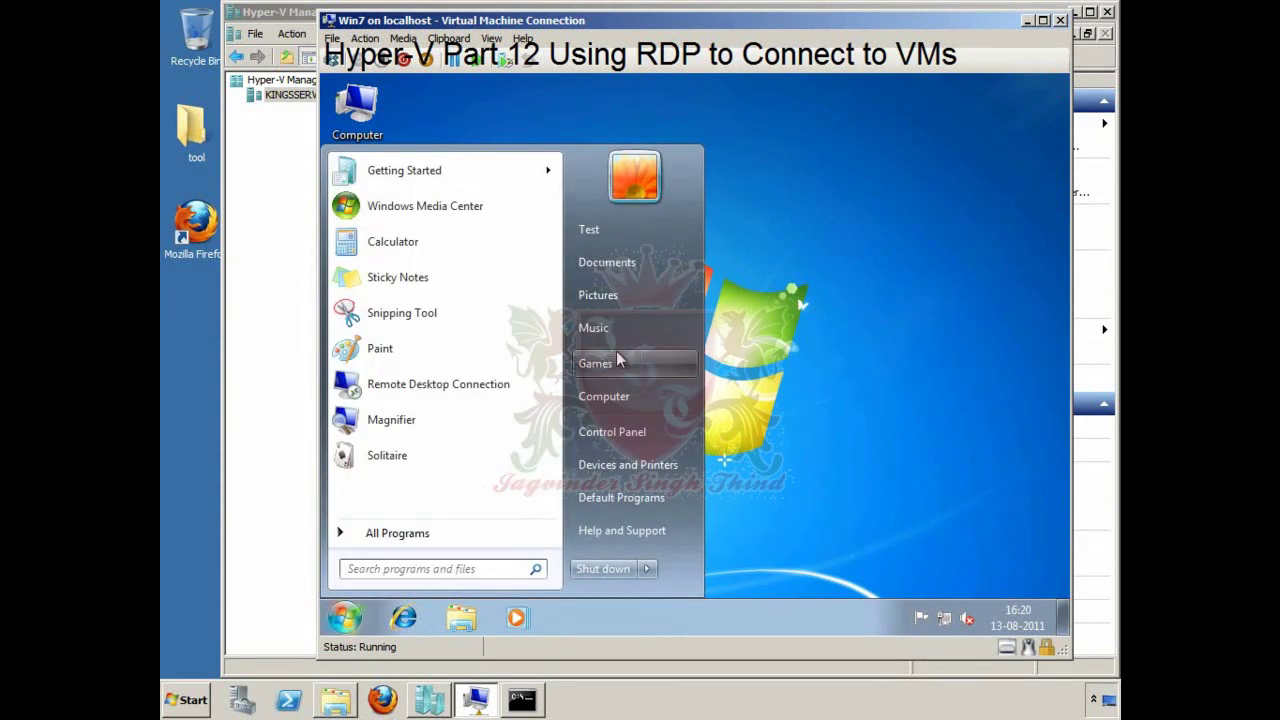
left_click(645, 433)
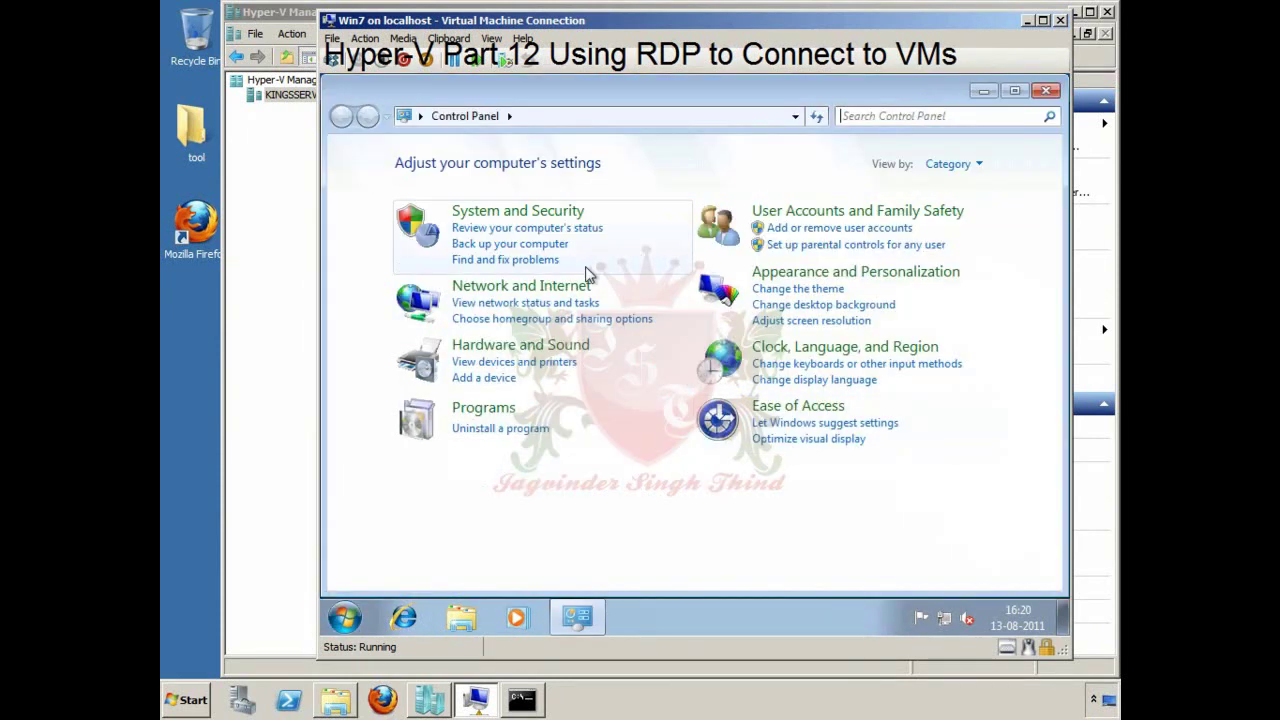
left_click(528, 213)
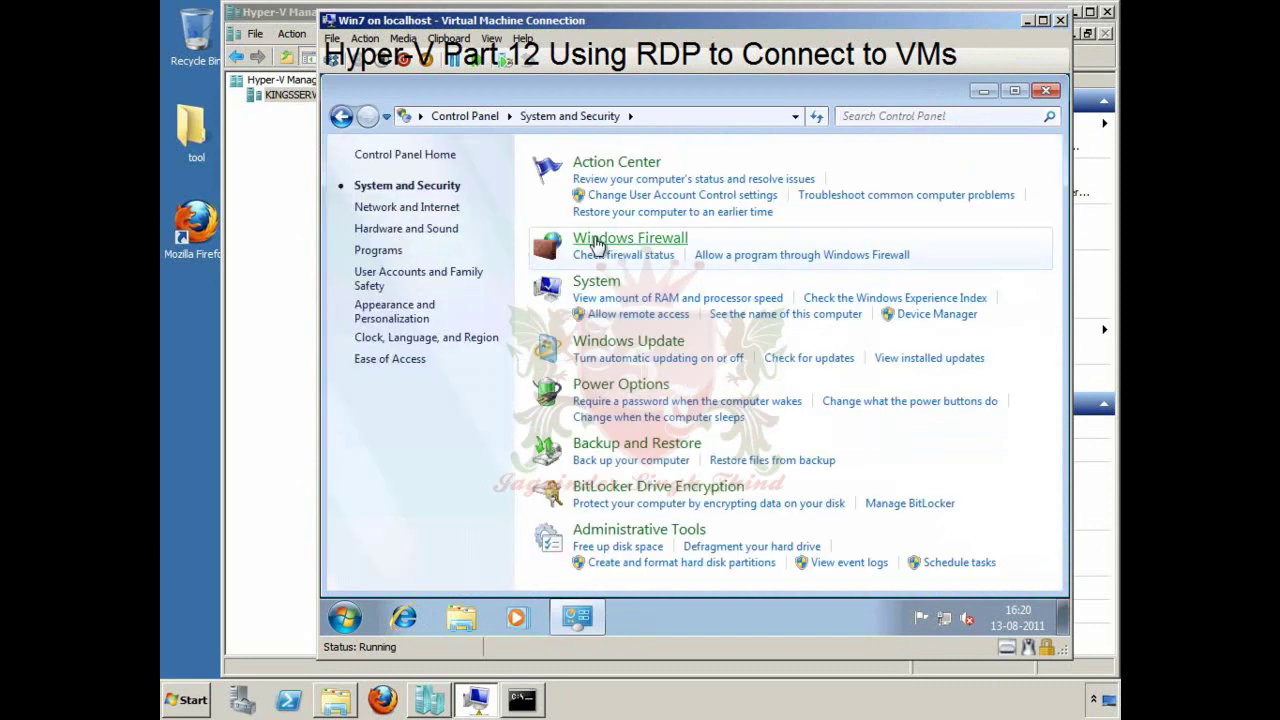
left_click(600, 241)
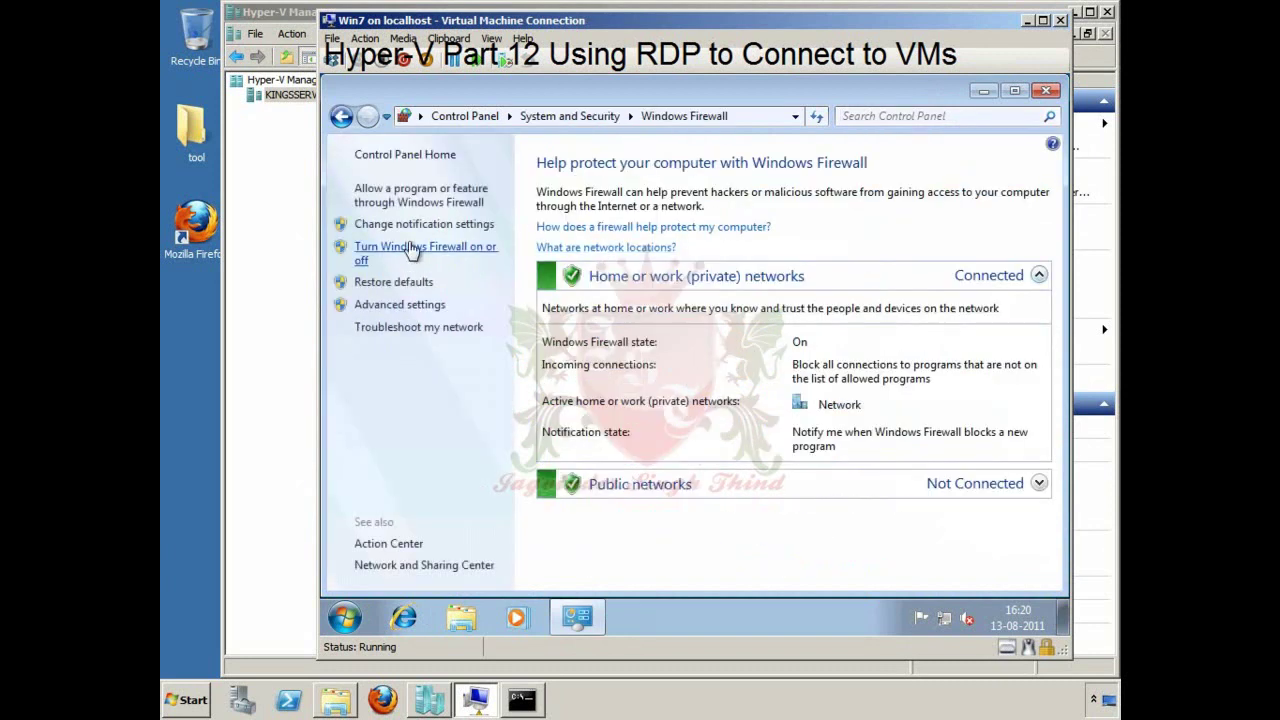
left_click(420, 195)
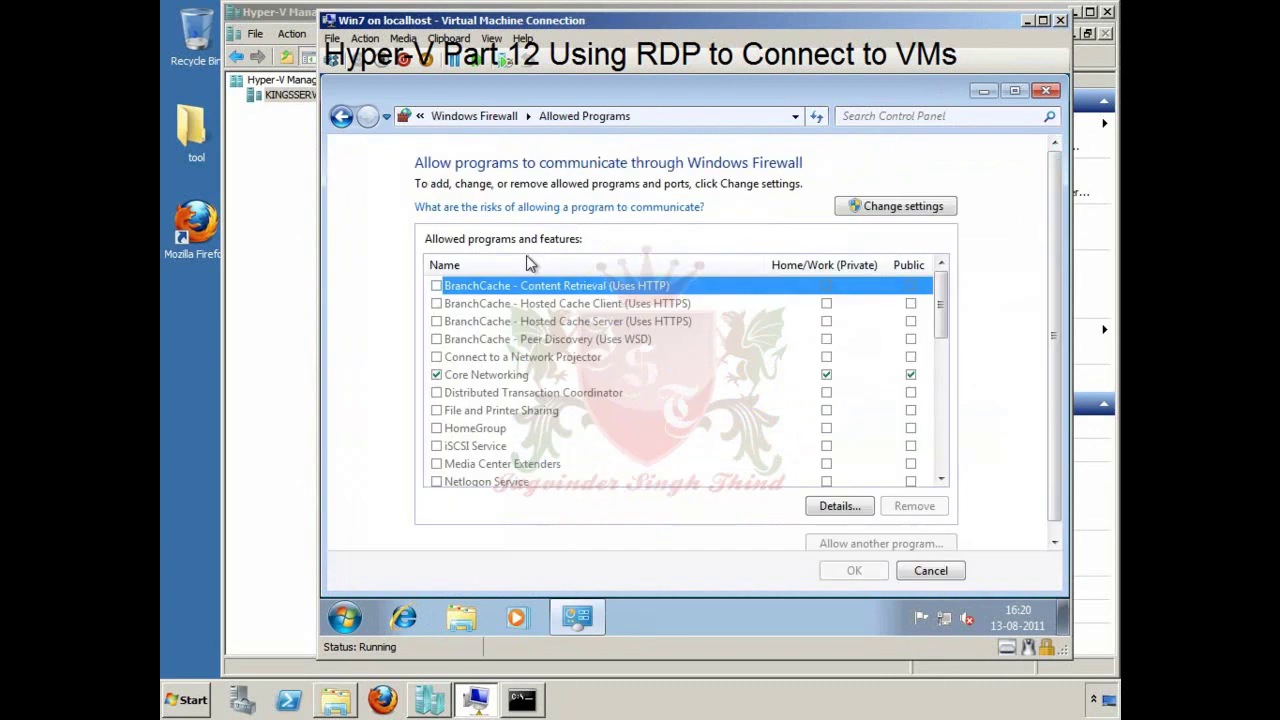
scroll(499, 401, "down", 1)
key("Home")
left_click(440, 412)
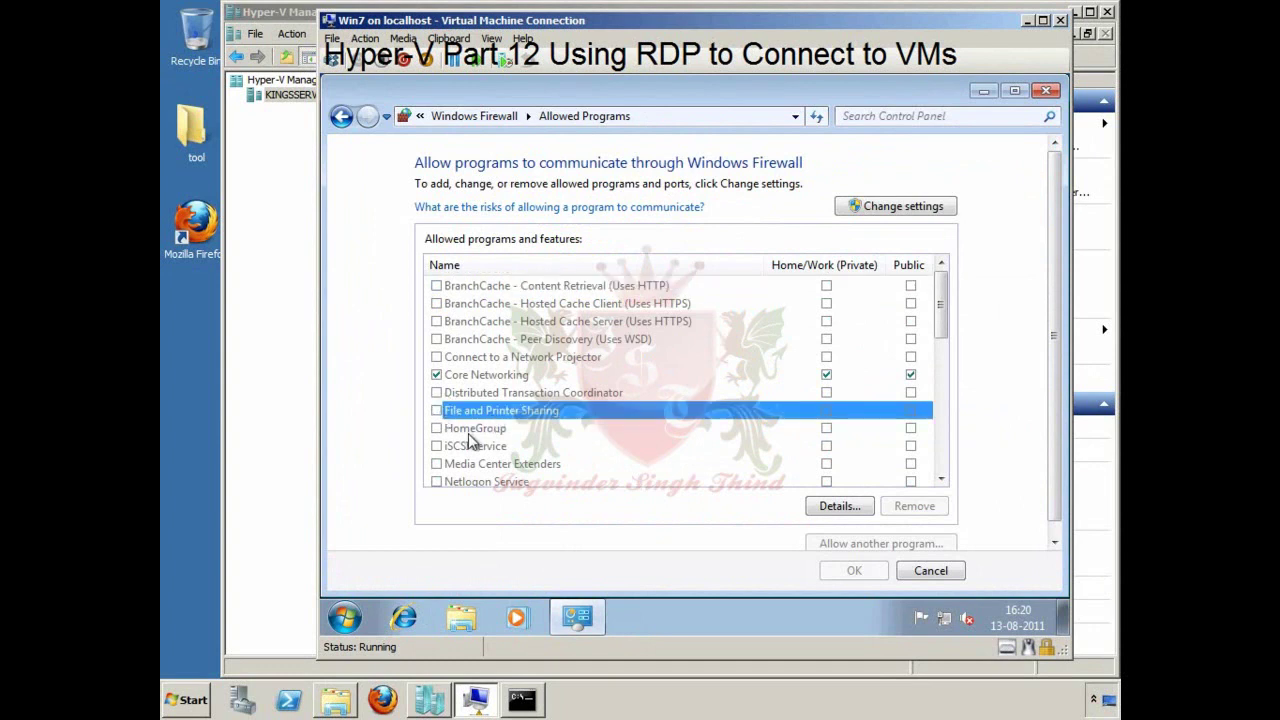
scroll(467, 440, "down", 2)
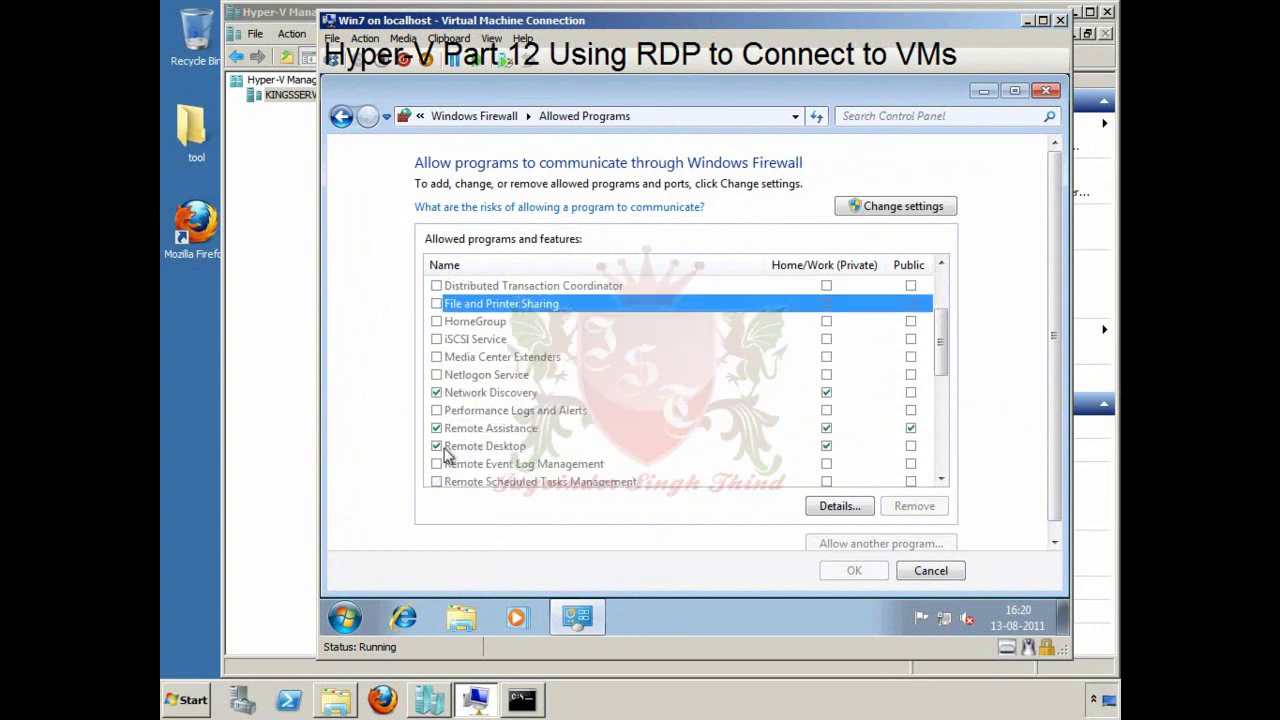